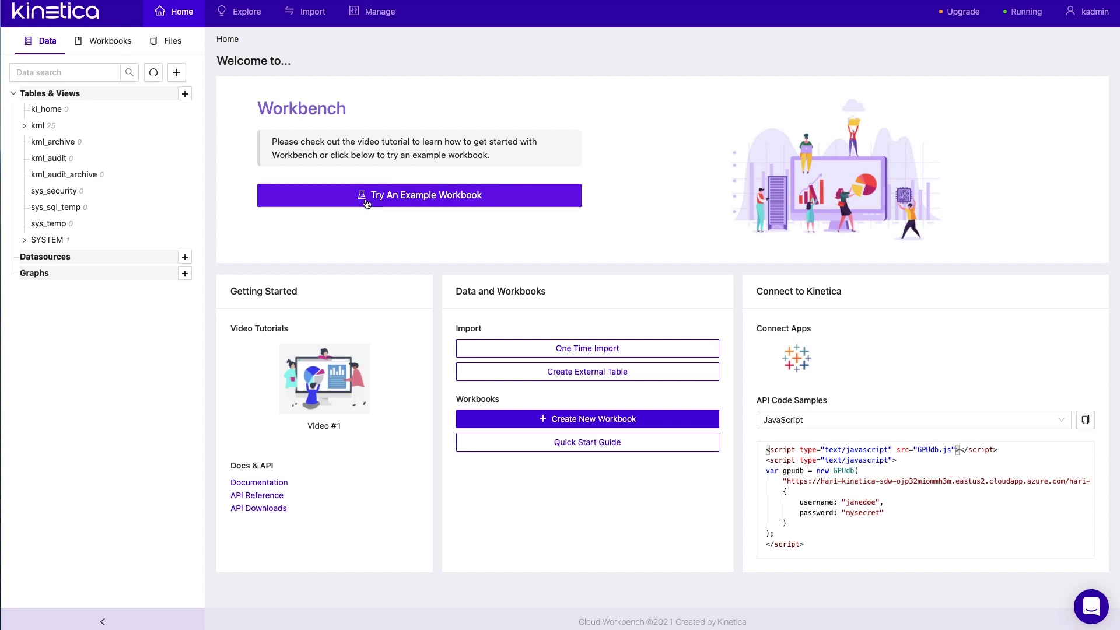
# - Open the example workbook, run its blocks creating the quickstart data source and loading nyct2010, and expand the ki_home schema
pyautogui.click(366, 202)
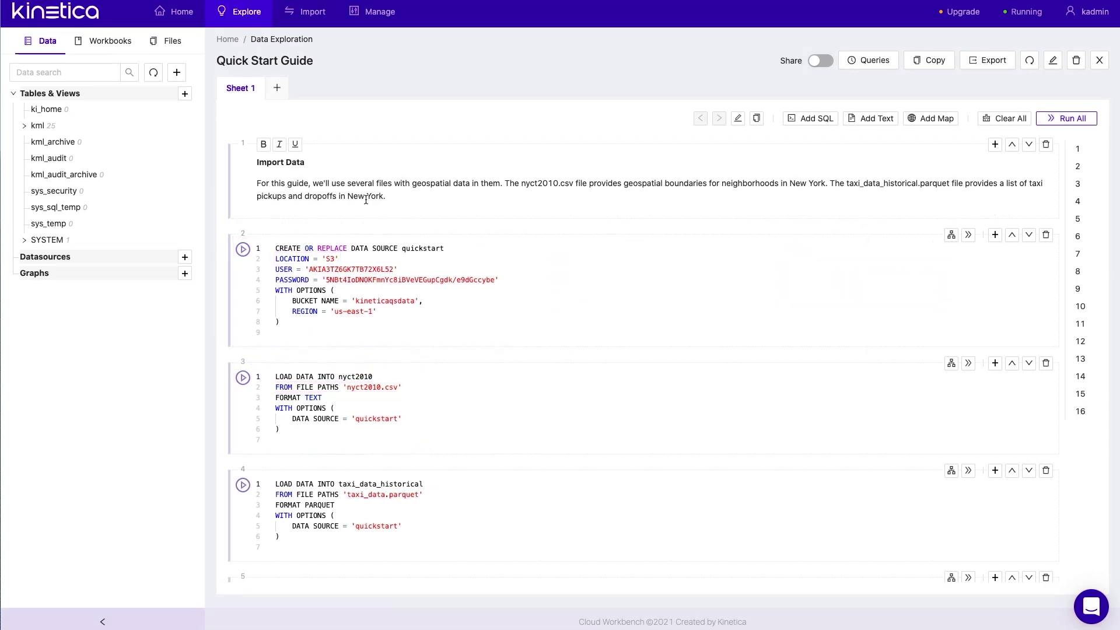
pyautogui.click(243, 251)
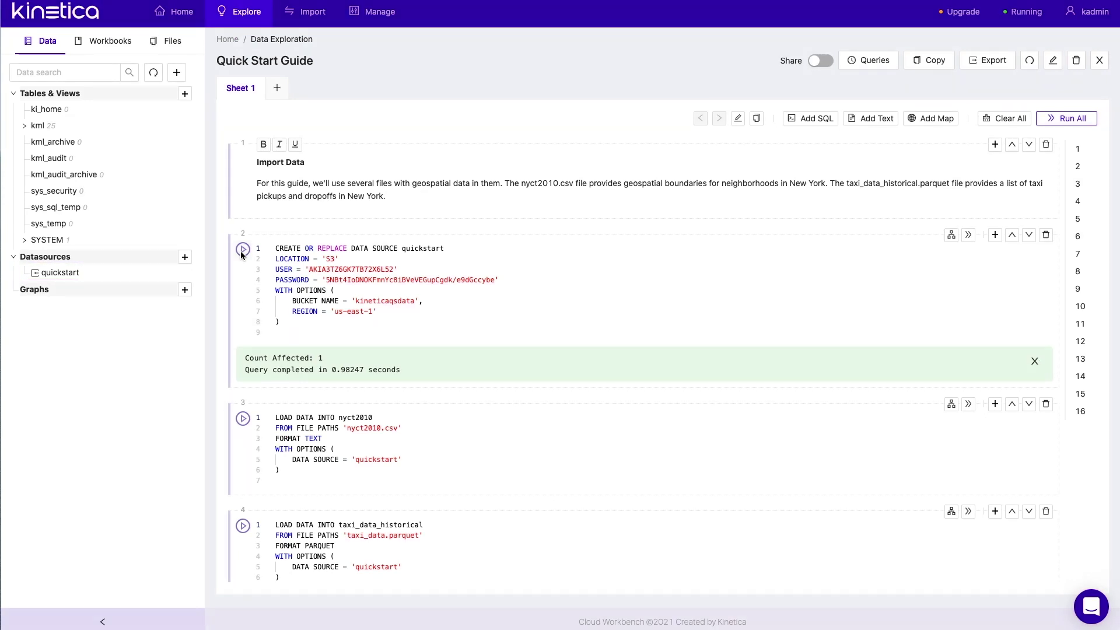
pyautogui.click(243, 419)
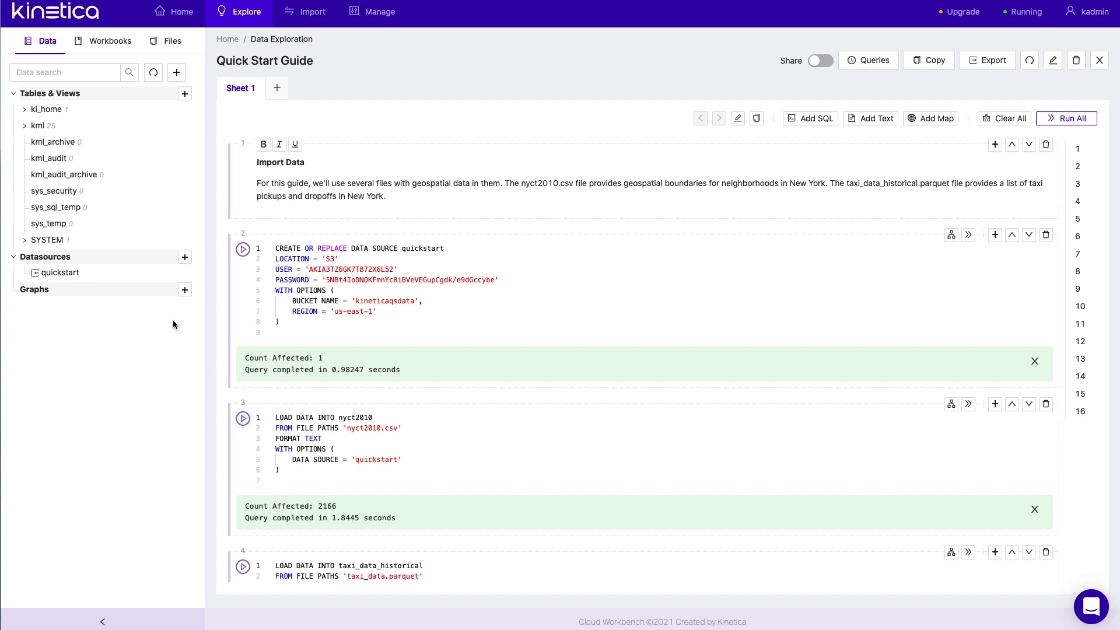
pyautogui.click(27, 112)
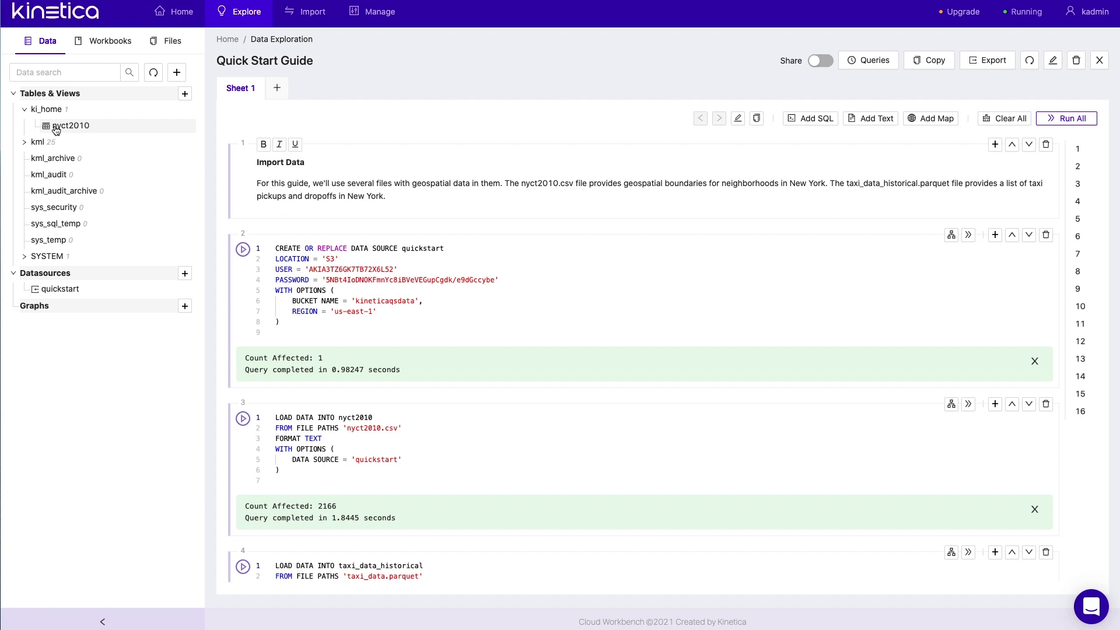
# - Copy the nyct2010 LOAD DATA statement into the first block of a new sheet
pyautogui.moveTo(280, 471); pyautogui.dragTo(230, 417)
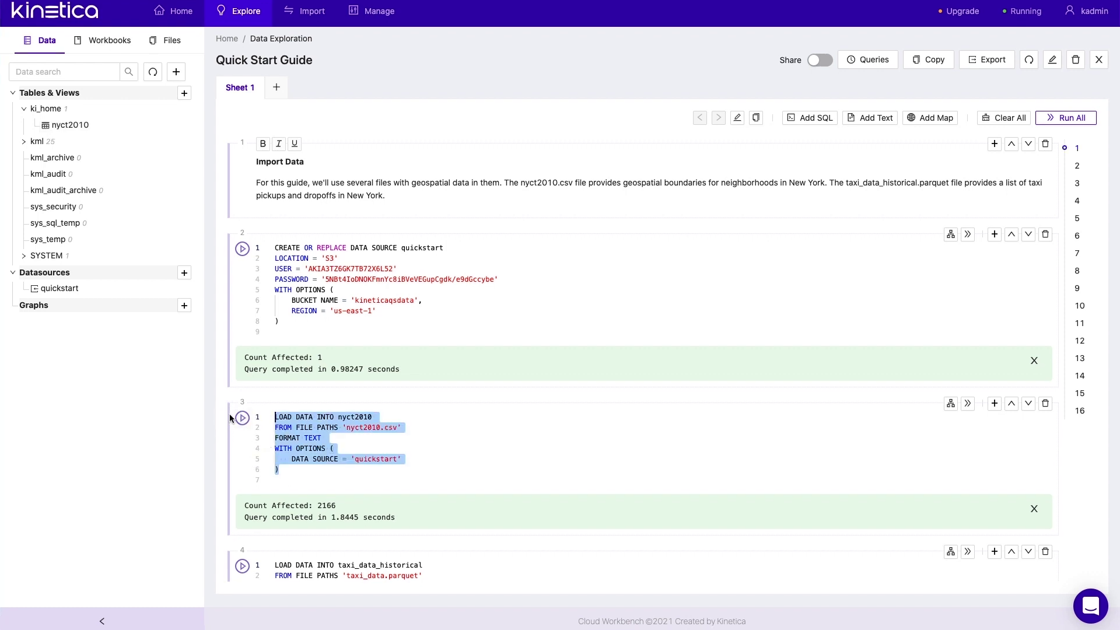
pyautogui.press('super+c')
pyautogui.click(271, 89)
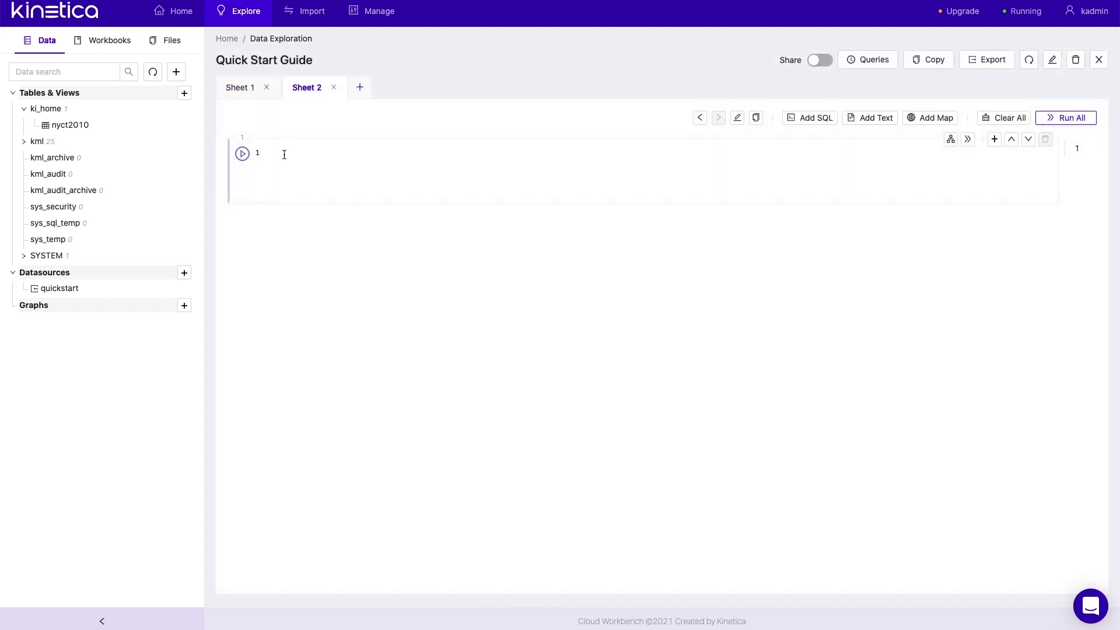
pyautogui.press('super+v')
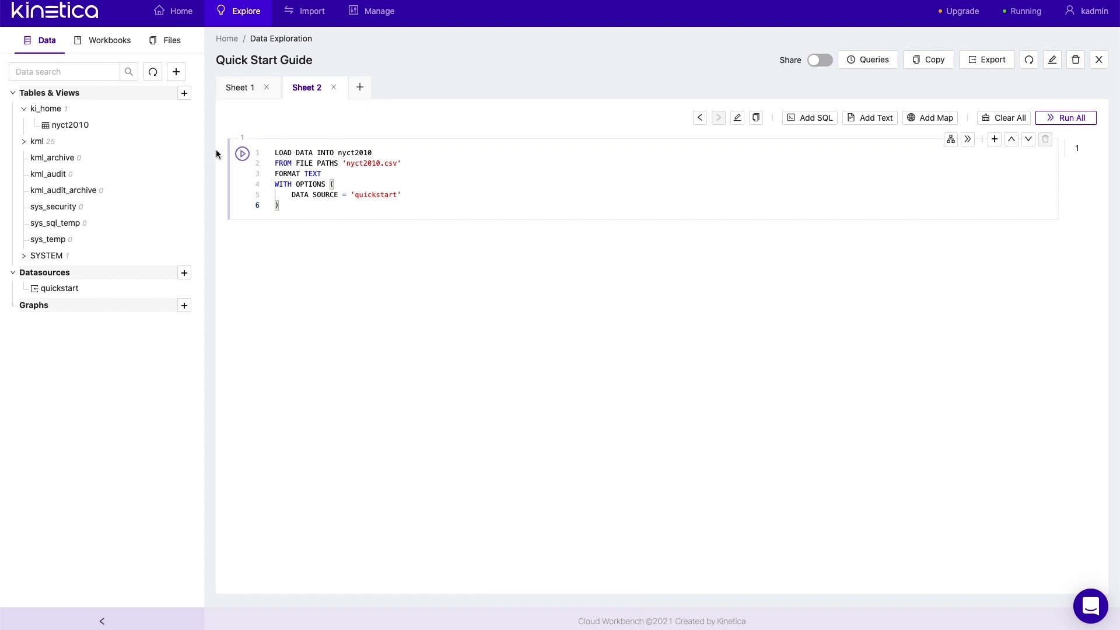
# - Create a new schema named test_schema
pyautogui.click(184, 93)
pyautogui.click(205, 115)
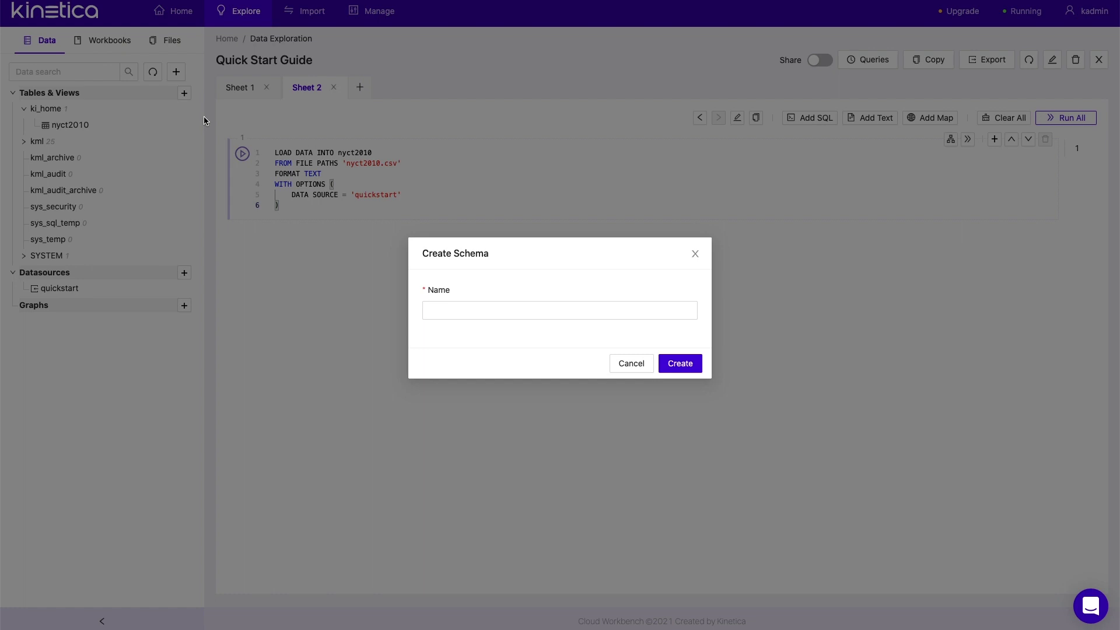
pyautogui.click(452, 310)
pyautogui.write('test_chje')
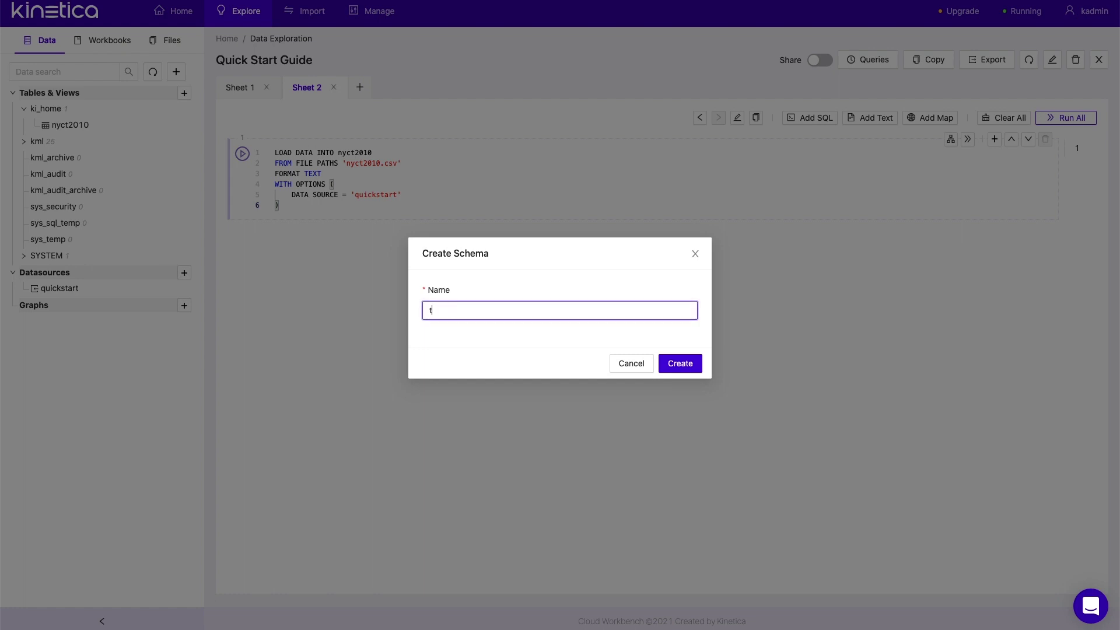
pyautogui.press('BackSpace')
pyautogui.press('BackSpace')
pyautogui.press('BackSpace')
pyautogui.press('BackSpace')
pyautogui.write('schema')
pyautogui.click(680, 363)
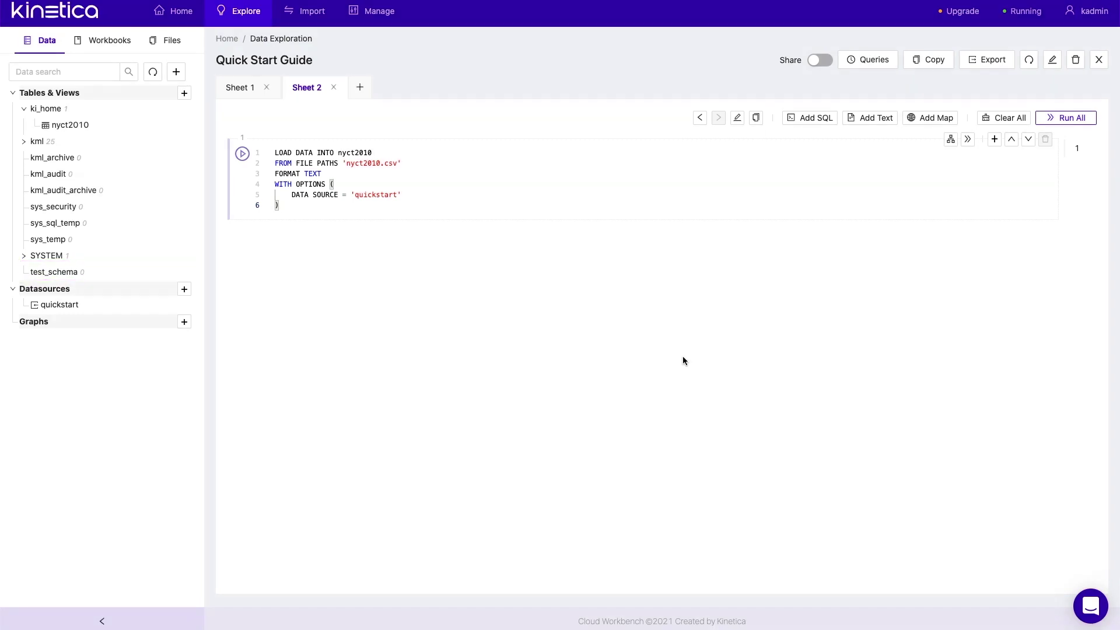
# - Change the load target to test_schema.nyct2010, run the statement and expand test_schema in the data tree
pyautogui.click(338, 152)
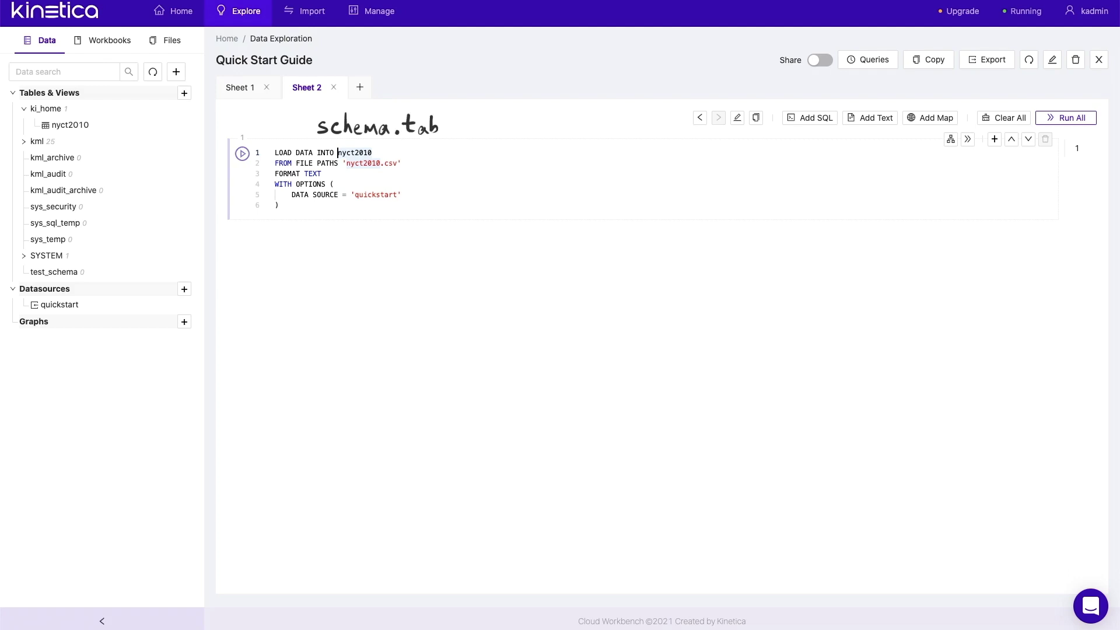
pyautogui.write('test_schema.')
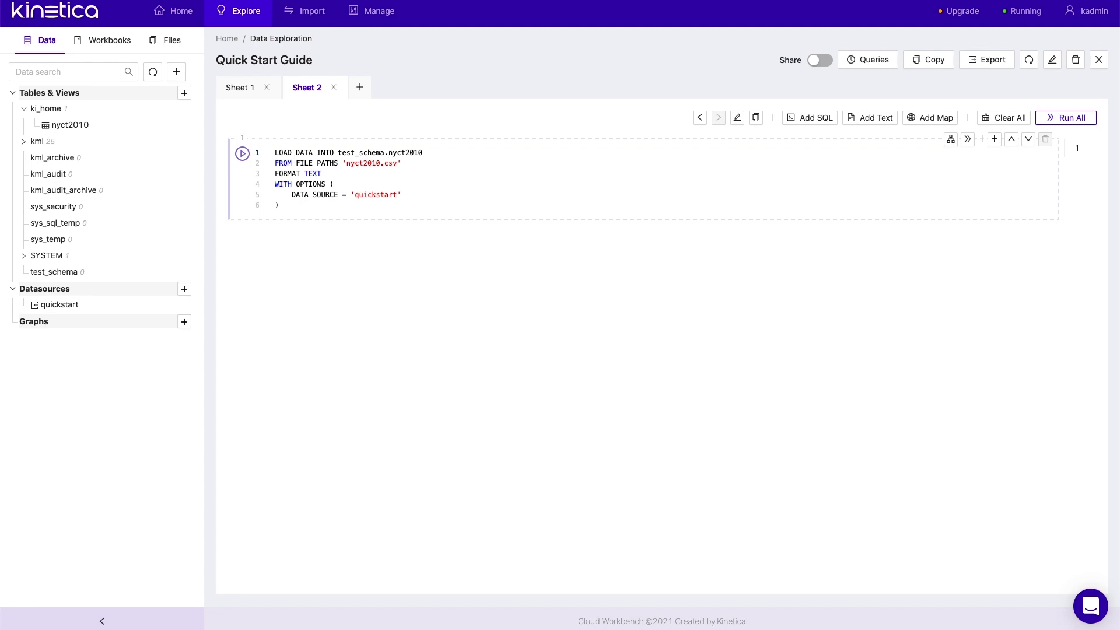
pyautogui.click(244, 154)
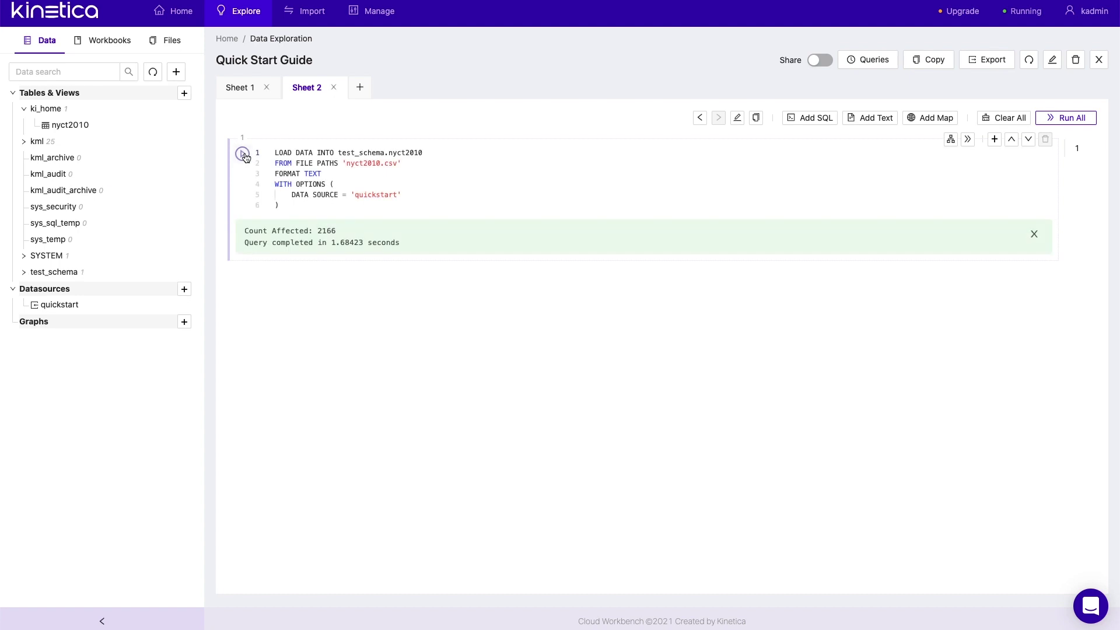
pyautogui.click(24, 273)
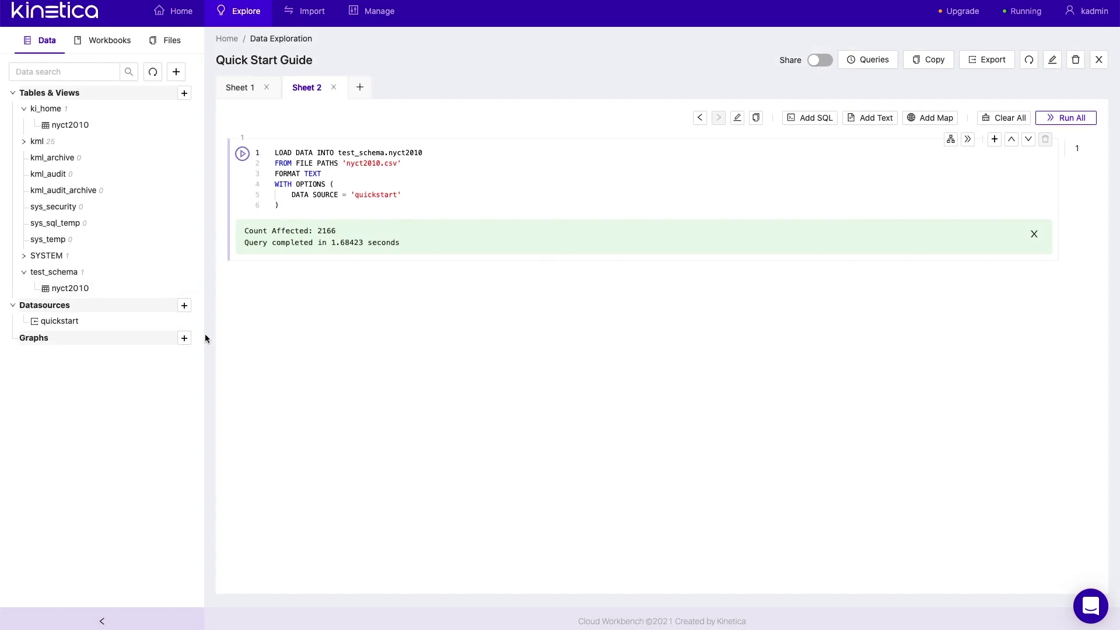
# - On Sheet 1, run the blocks that load taxi_data_historical and alter its vendor_id column to varchar(4)
pyautogui.click(236, 88)
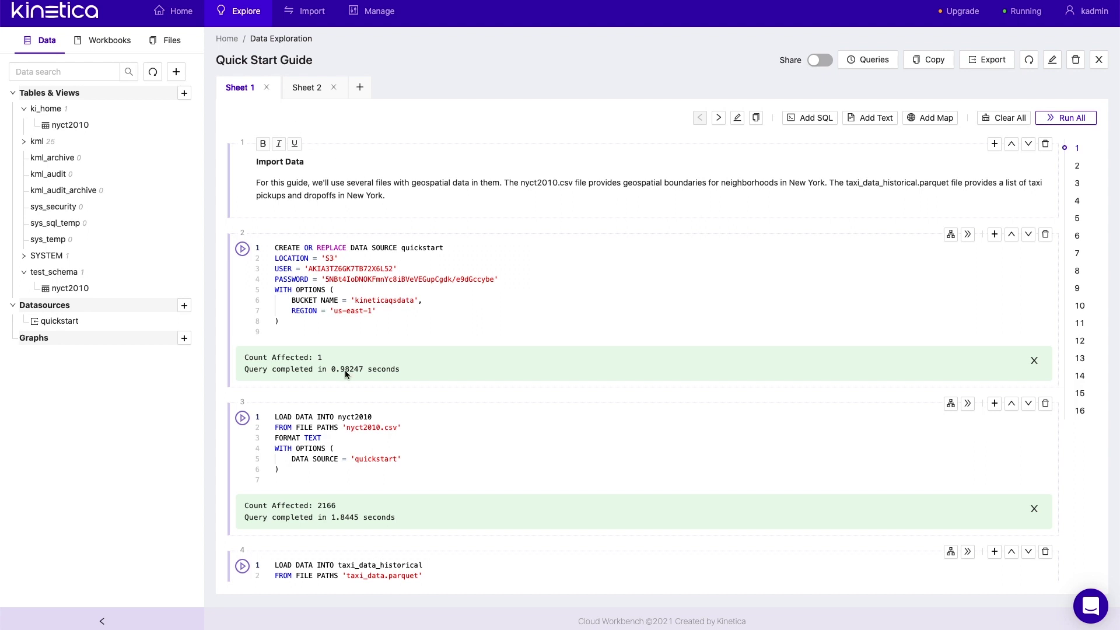
pyautogui.scroll(-4, 344, 369)
pyautogui.click(243, 322)
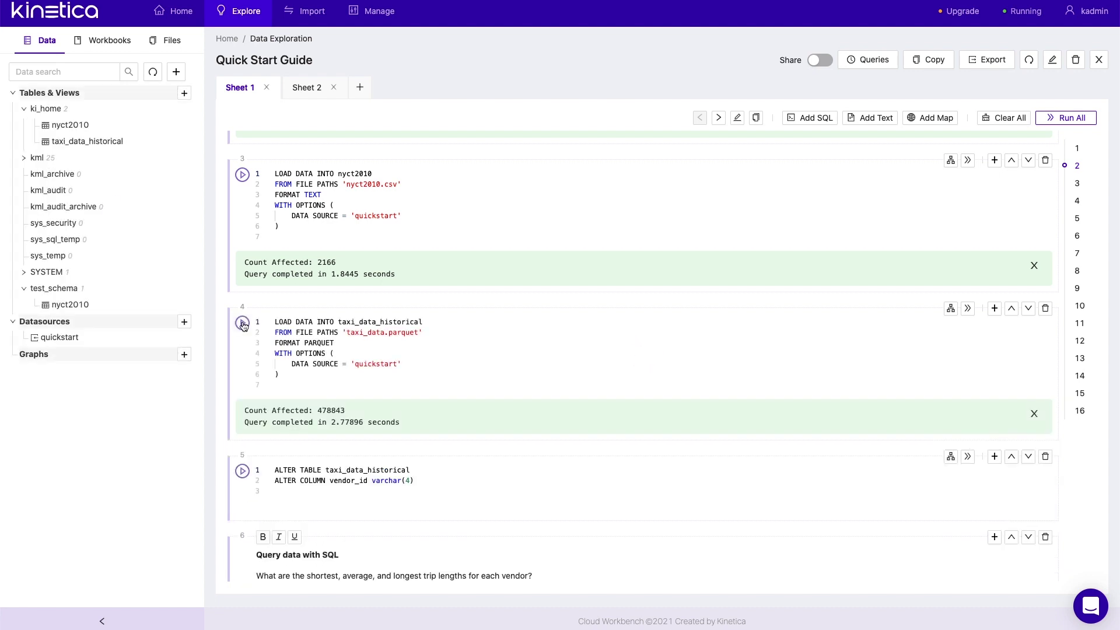
pyautogui.scroll(-4, 242, 324)
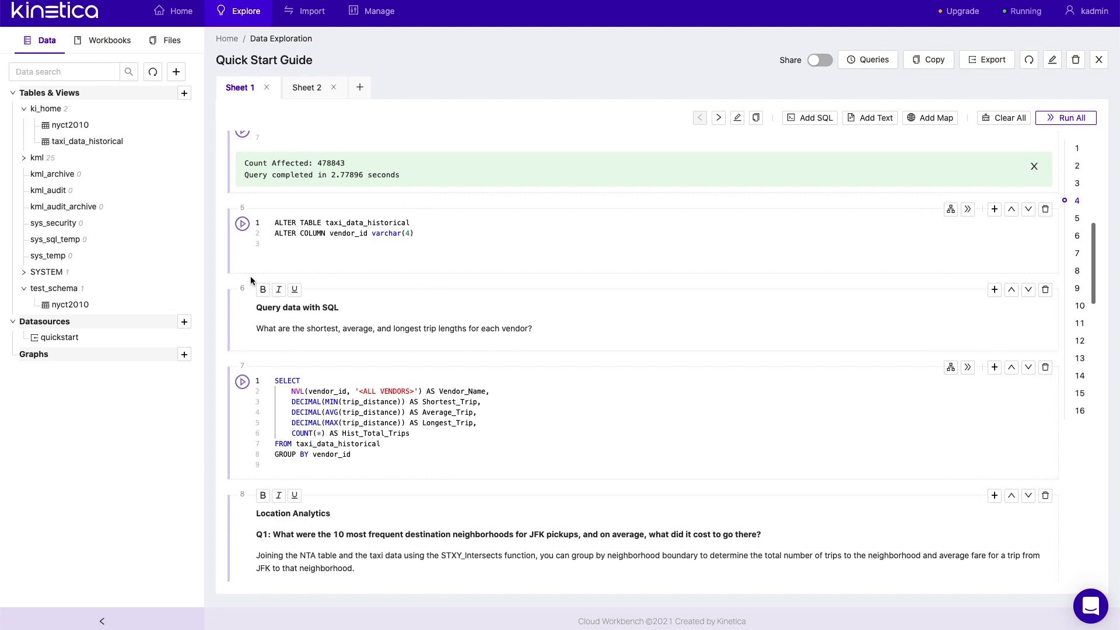
pyautogui.click(242, 224)
# - Preview the data of the taxi_data_historical table, then close the preview
pyautogui.rightClick(102, 147)
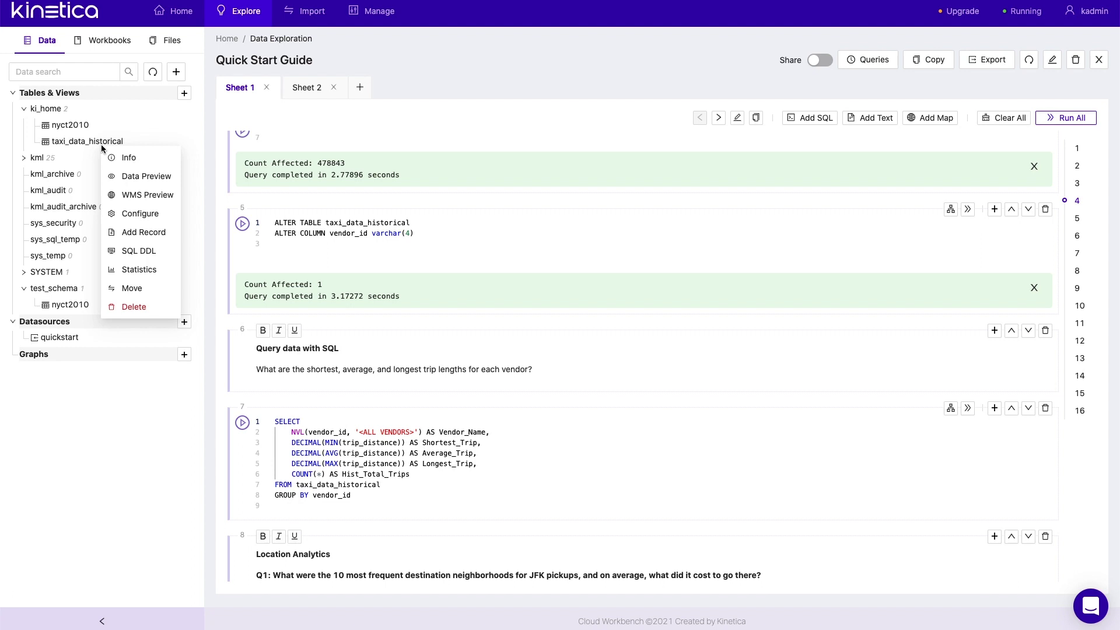
pyautogui.click(129, 178)
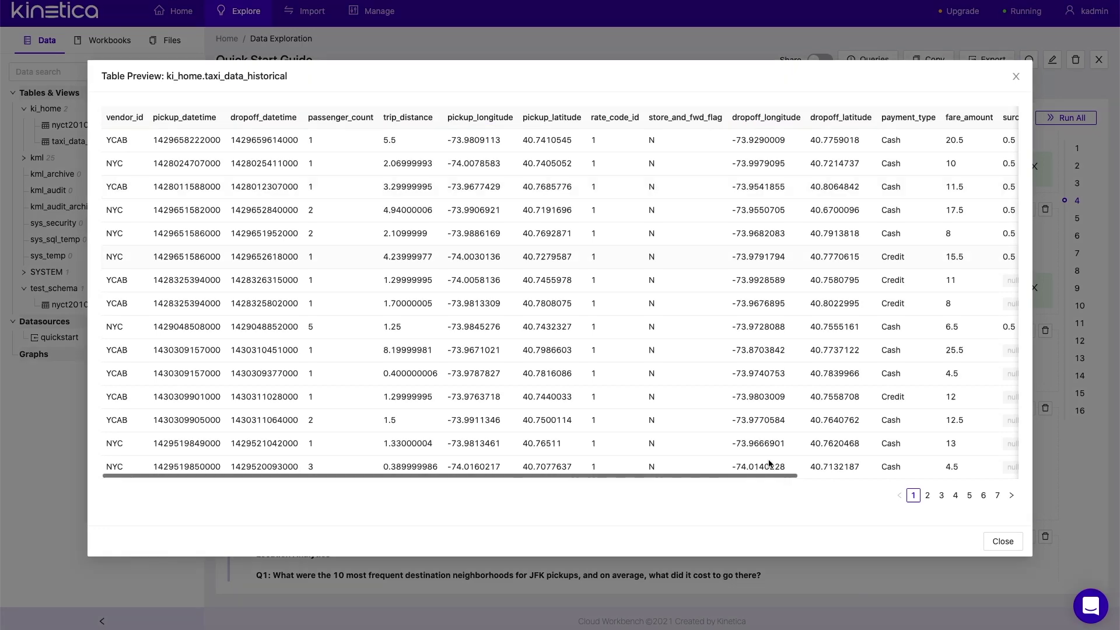
pyautogui.click(995, 542)
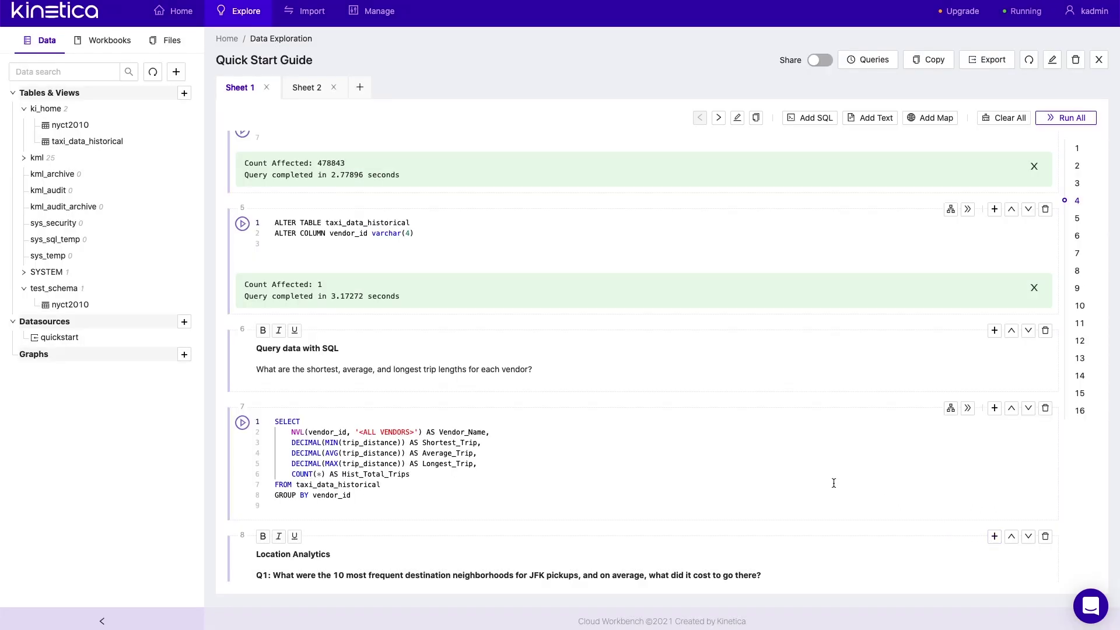
# - Run the query for shortest, average and longest trips per vendor and add a bar chart of its results
pyautogui.scroll(-3, 584, 429)
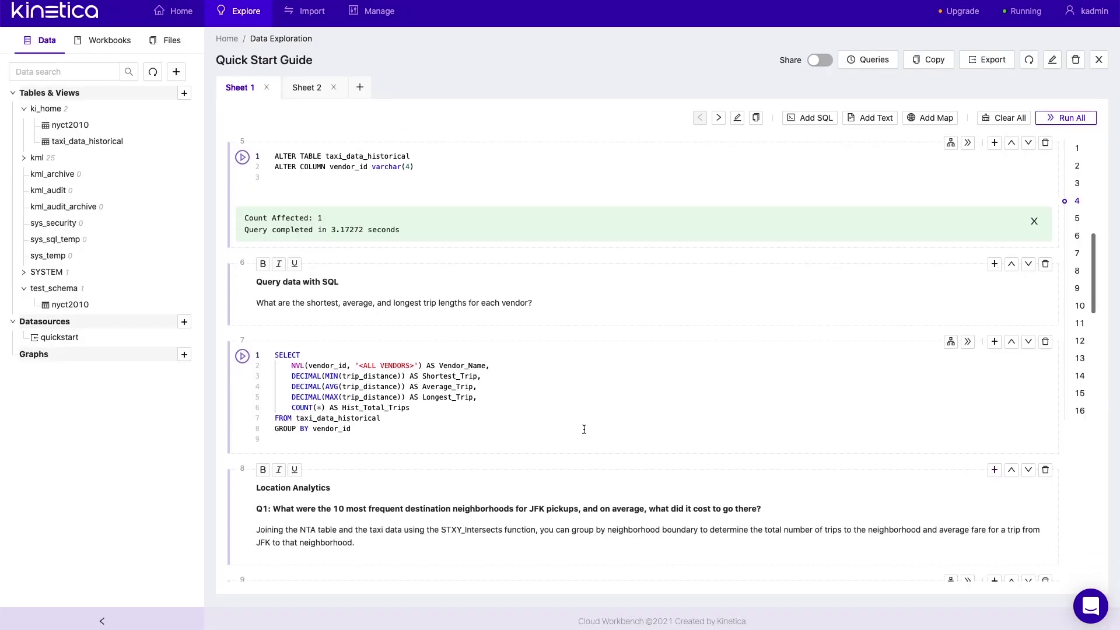
pyautogui.click(242, 270)
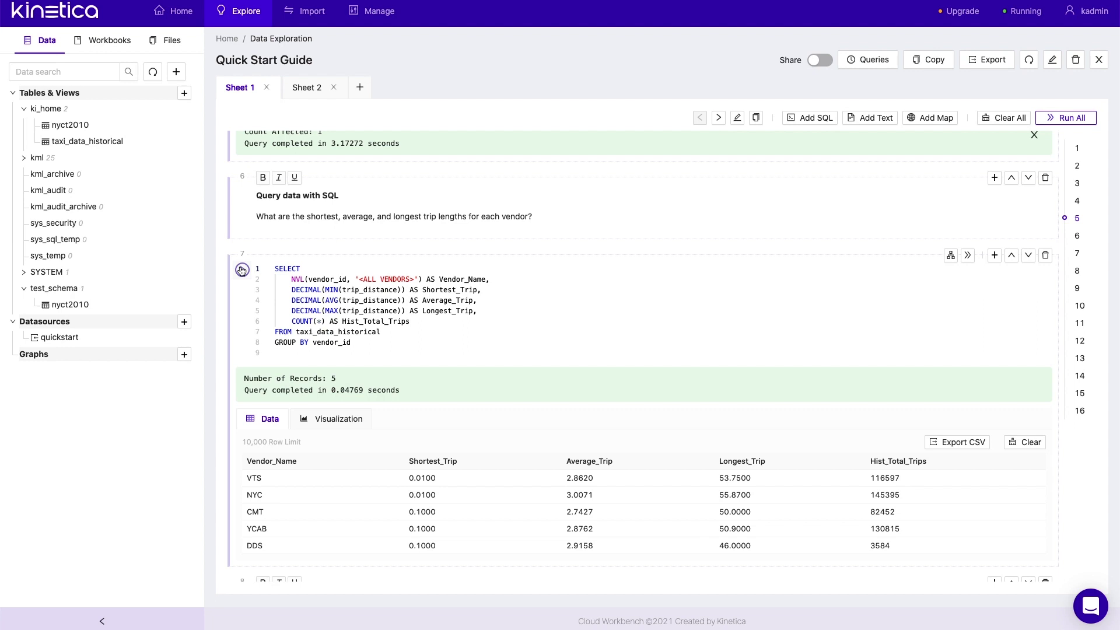
pyautogui.scroll(-3, 340, 324)
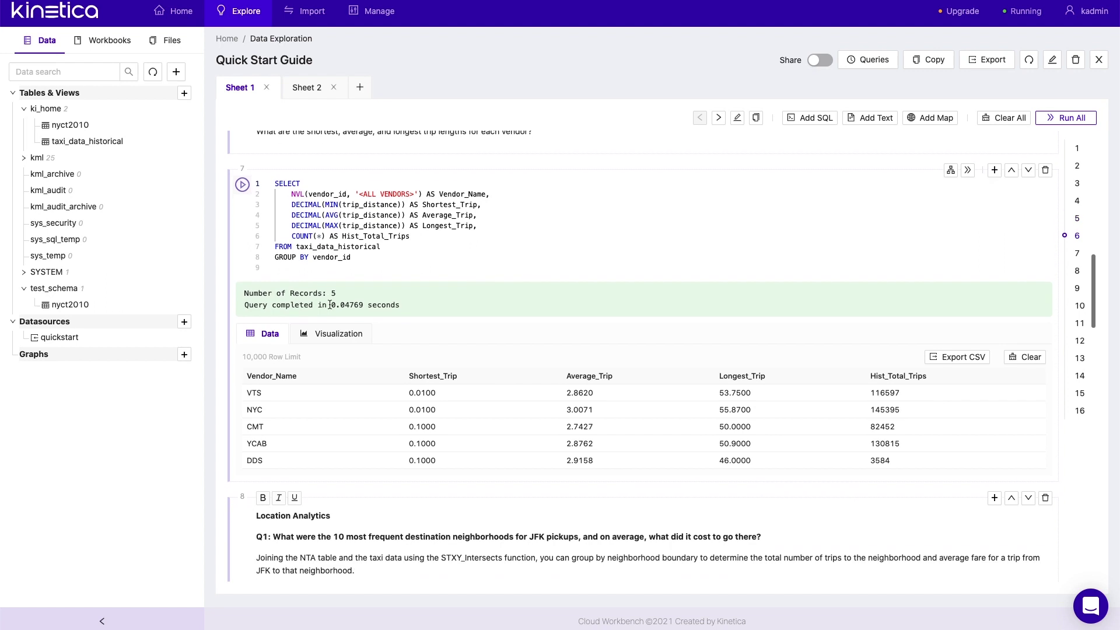
pyautogui.click(338, 328)
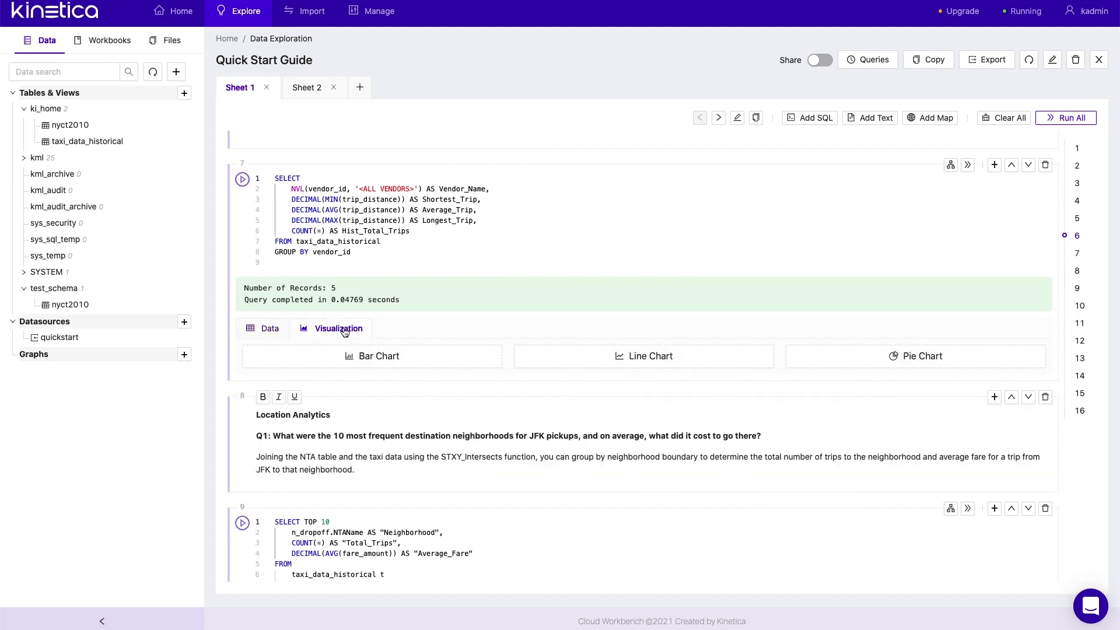
pyautogui.click(362, 357)
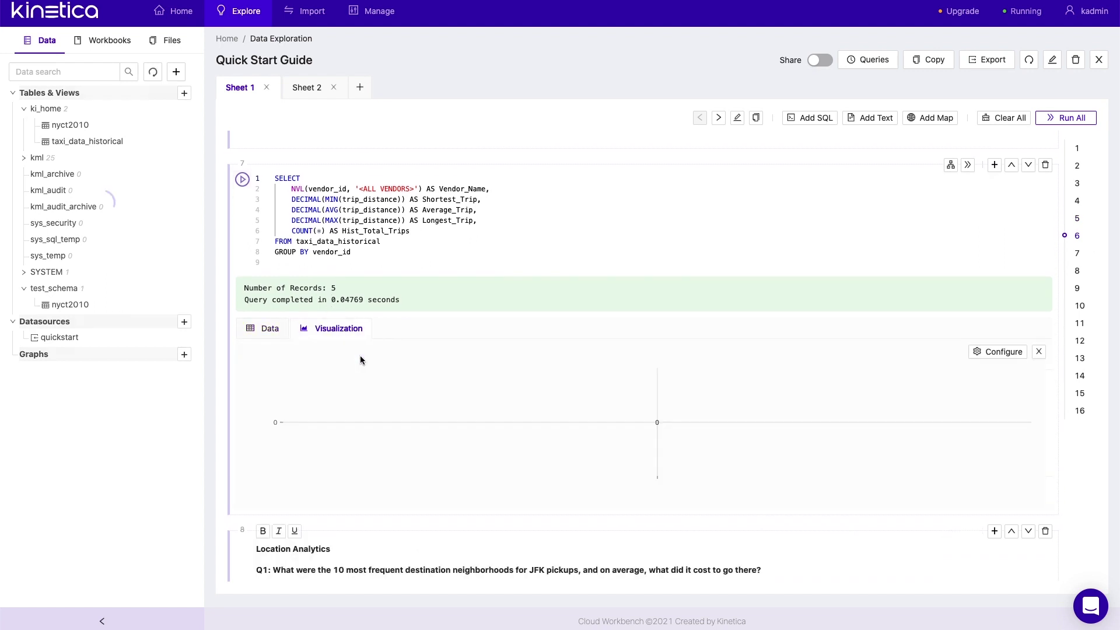
# - Configure the bar chart with Vendor_Name as the X-axis column and Longest_Trip as the Y-axis column
pyautogui.click(992, 356)
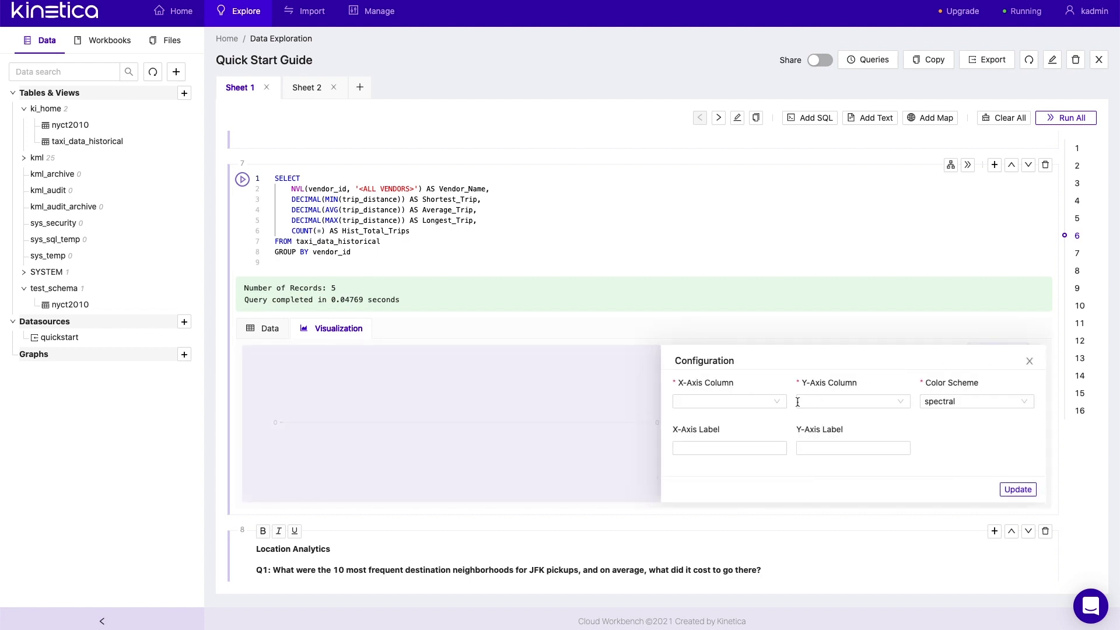
pyautogui.click(740, 401)
pyautogui.click(727, 444)
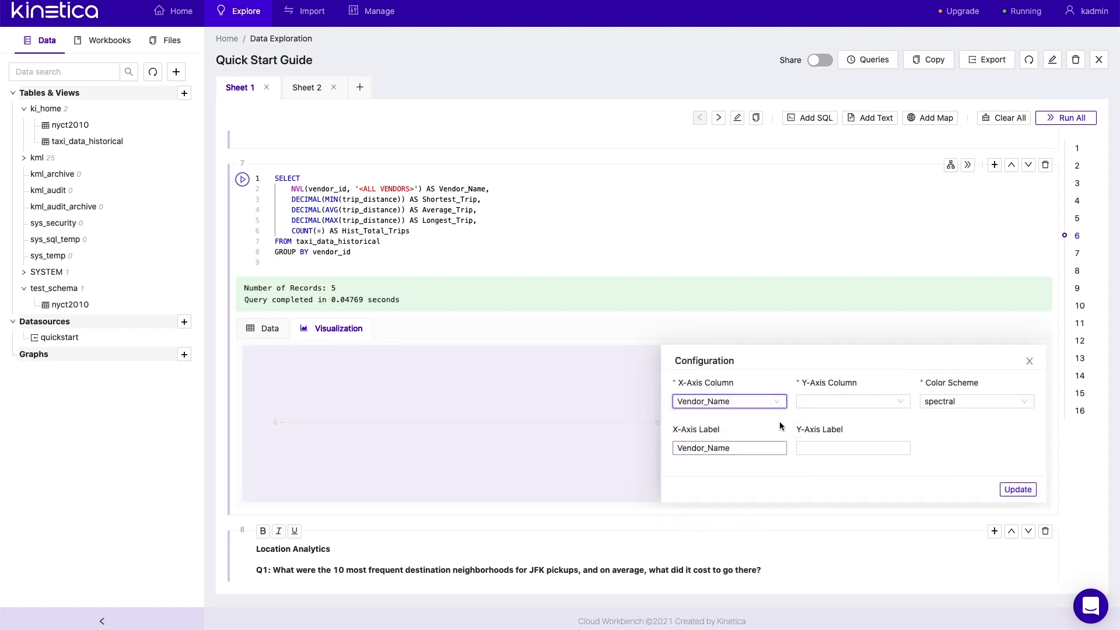
pyautogui.click(817, 401)
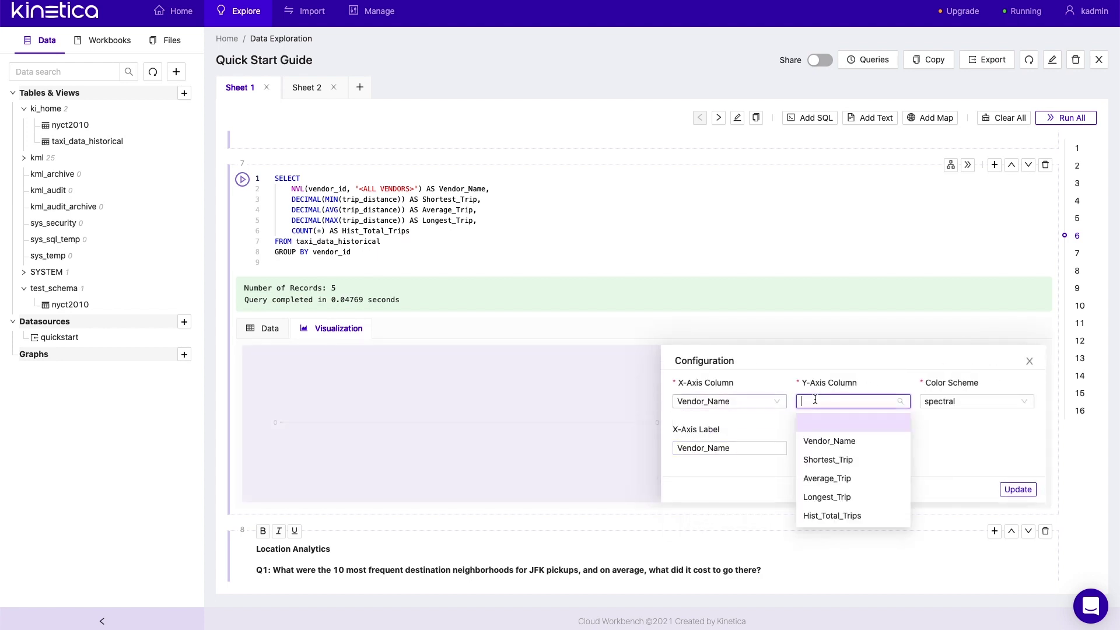
pyautogui.click(824, 496)
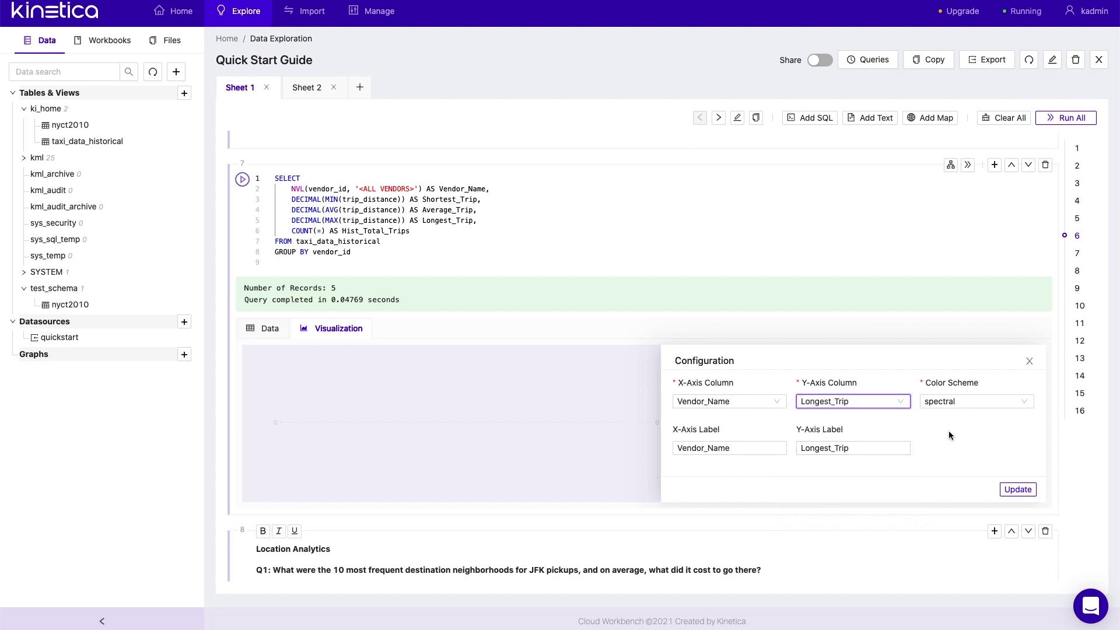
pyautogui.click(1010, 490)
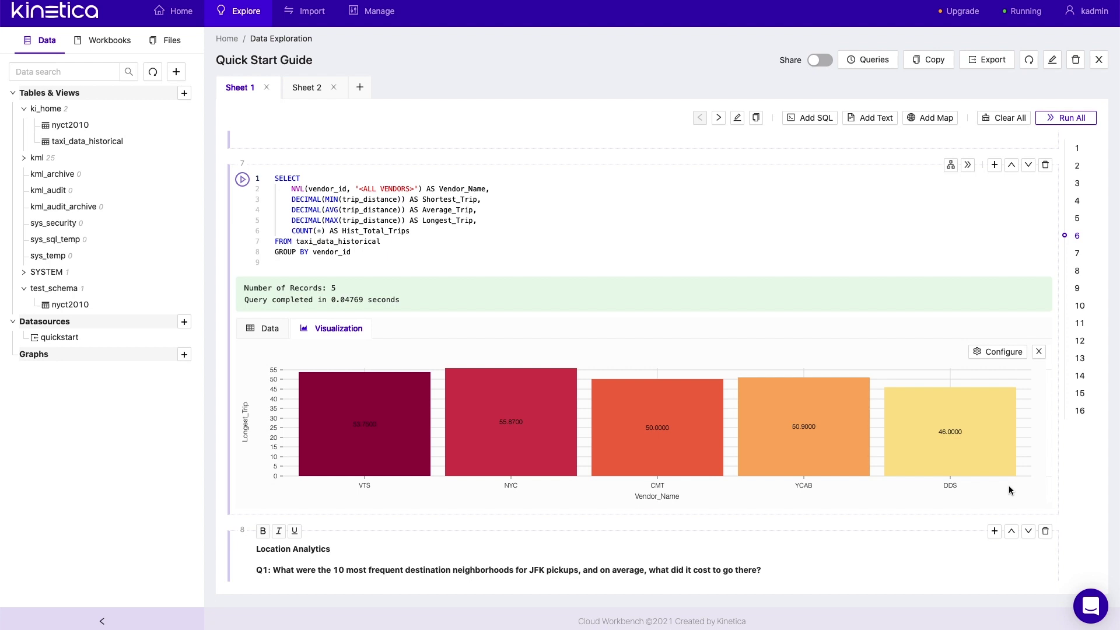
# - Change the bar chart's Y-axis column to Average_Trip and its color scheme to red_blue
pyautogui.click(996, 350)
pyautogui.click(879, 402)
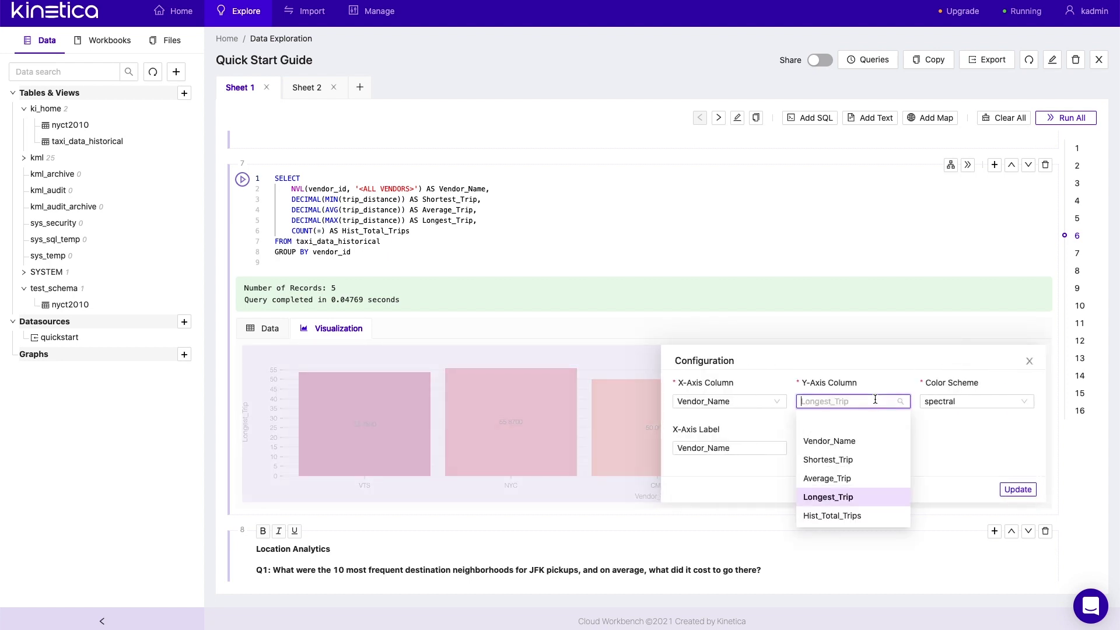
pyautogui.click(844, 474)
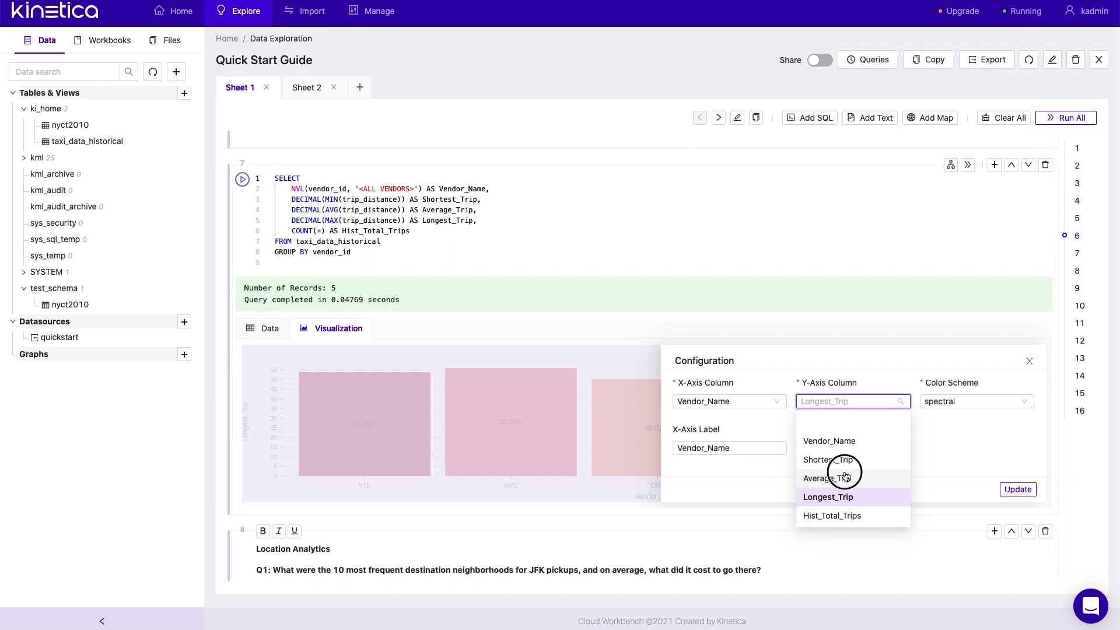
pyautogui.click(957, 401)
pyautogui.click(962, 478)
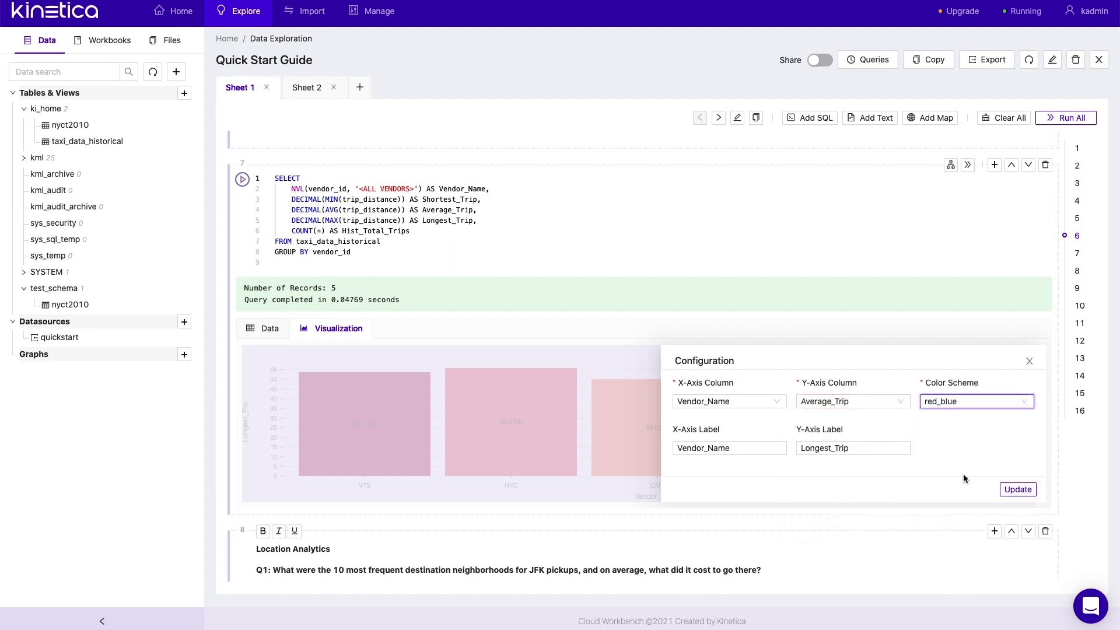
pyautogui.click(1011, 490)
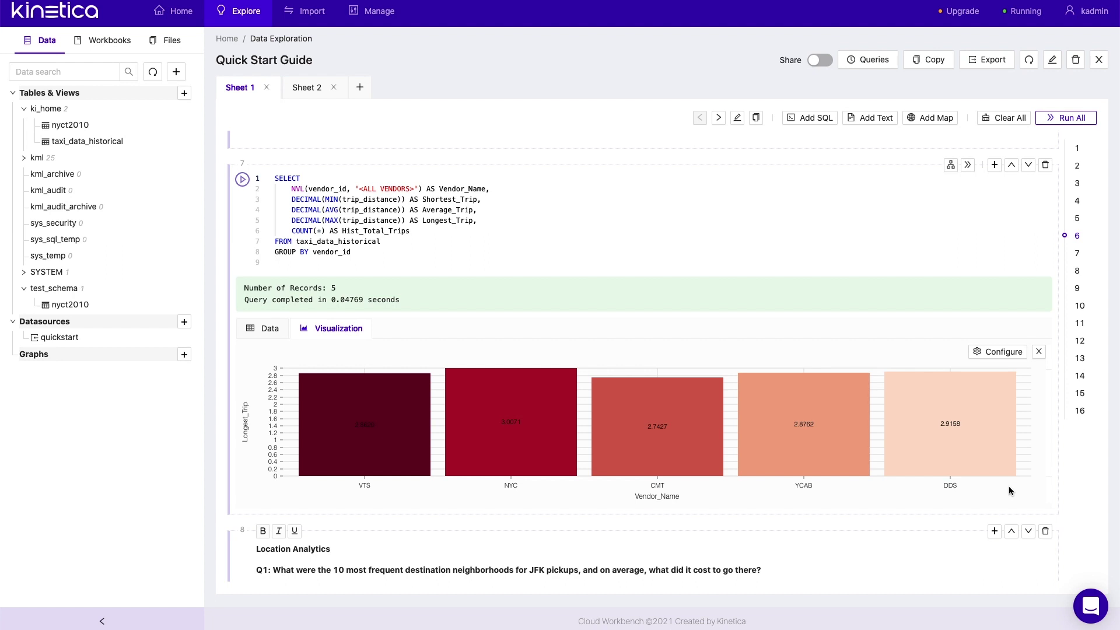
# - Turn on sharing for the Quick Start Guide workbook and show the list of workbooks
pyautogui.click(820, 62)
pyautogui.click(101, 49)
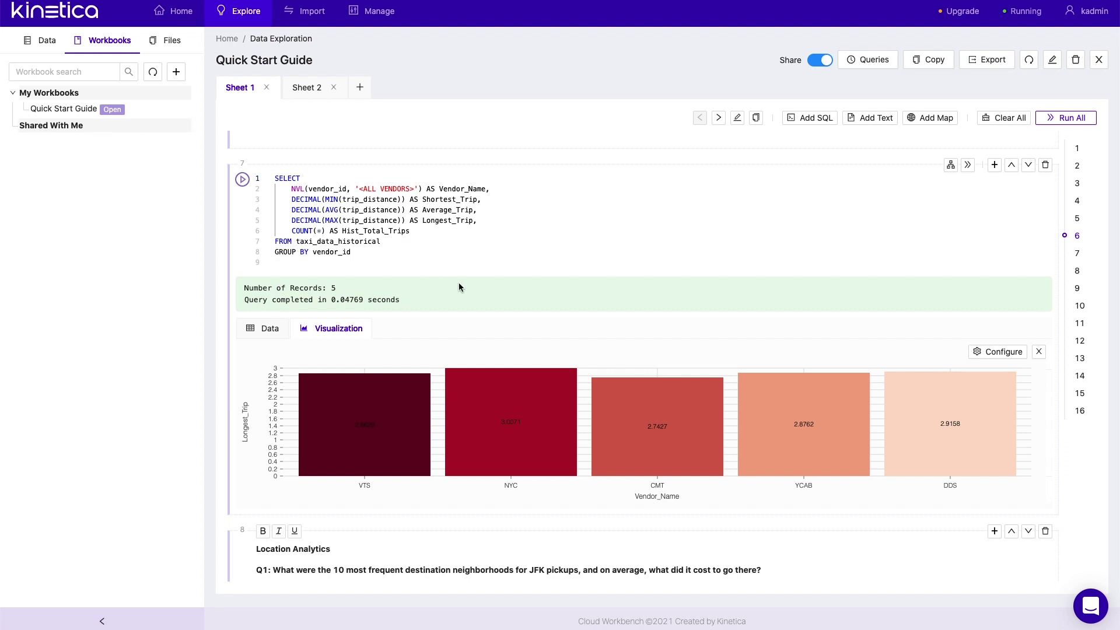
# - Look through the Quick Start Guide's blocks from the location analytics queries and map back to the data import, and close the workbook
pyautogui.scroll(-15, 458, 283)
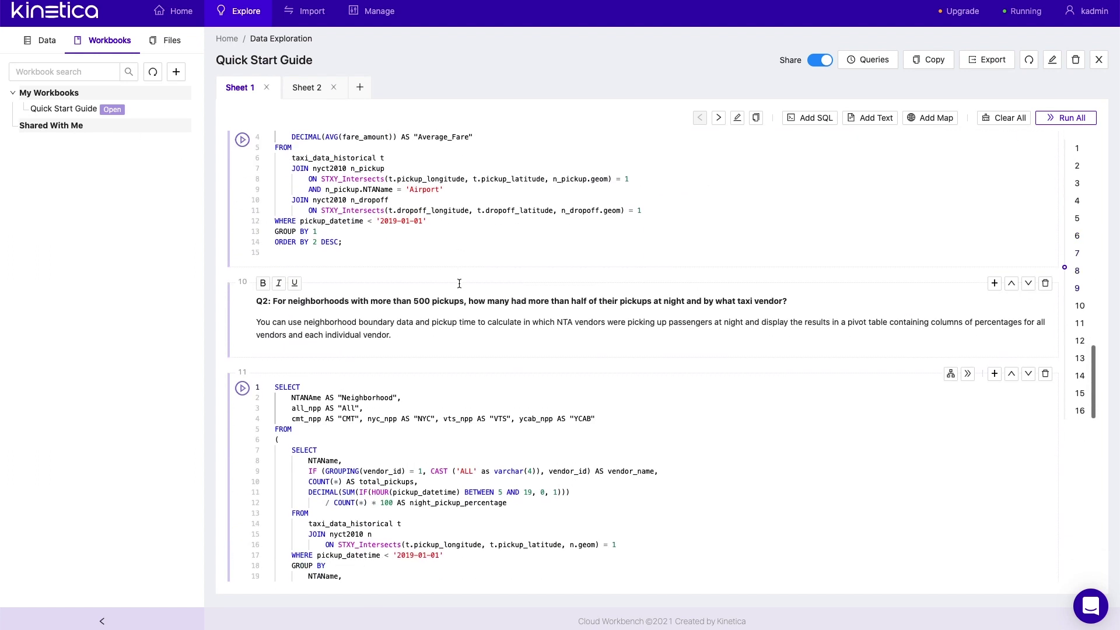
pyautogui.scroll(-3, 459, 284)
pyautogui.scroll(-1, 459, 283)
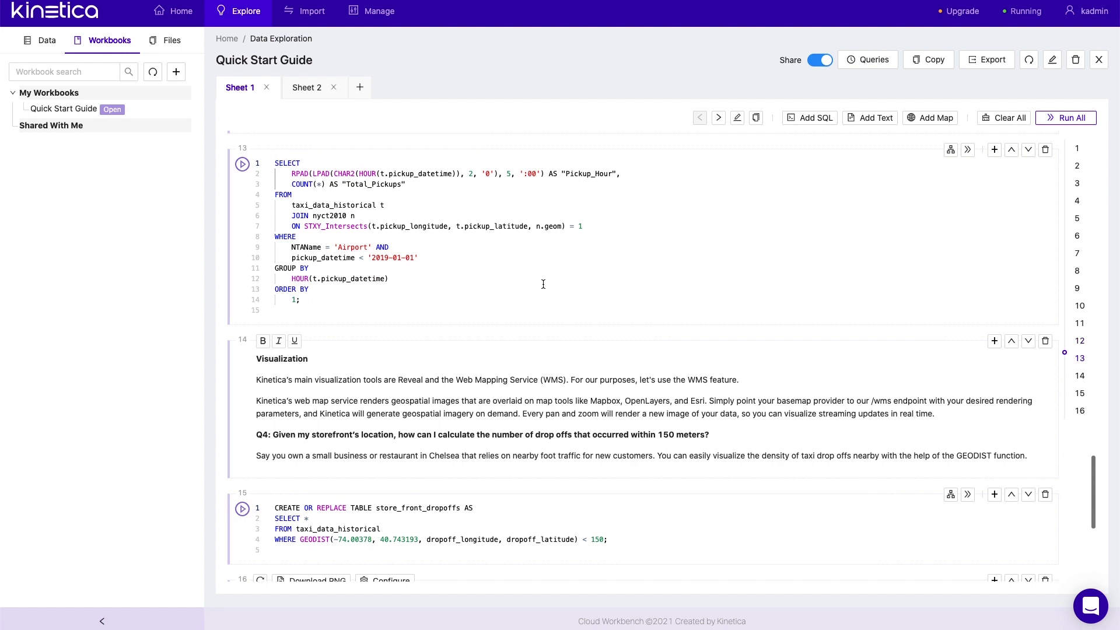
pyautogui.click(1081, 394)
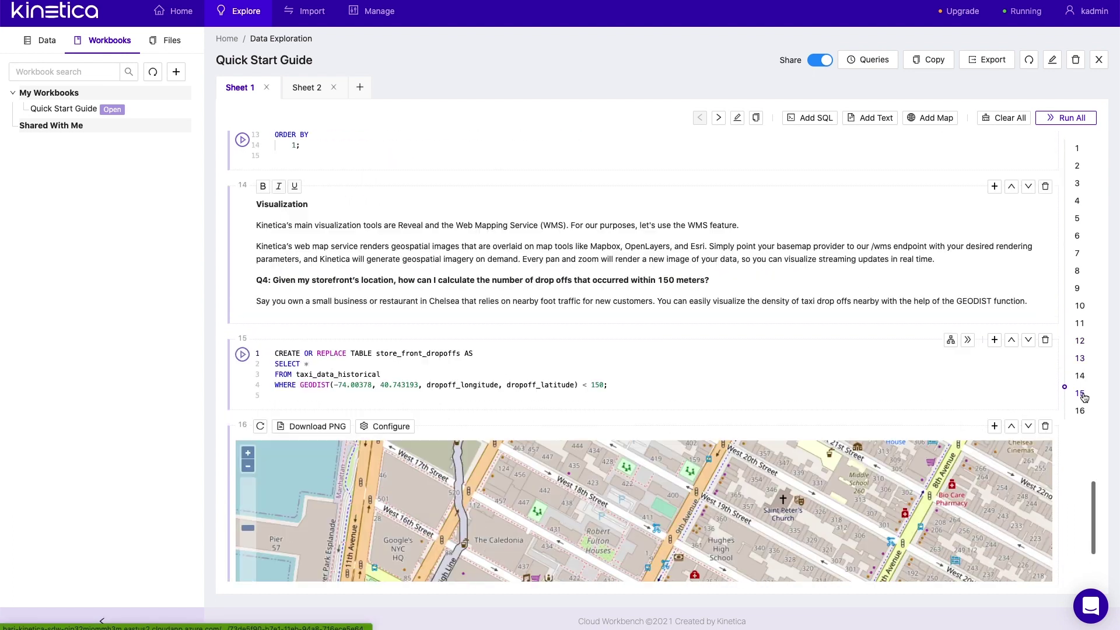
pyautogui.scroll(3, 1079, 239)
pyautogui.click(1078, 239)
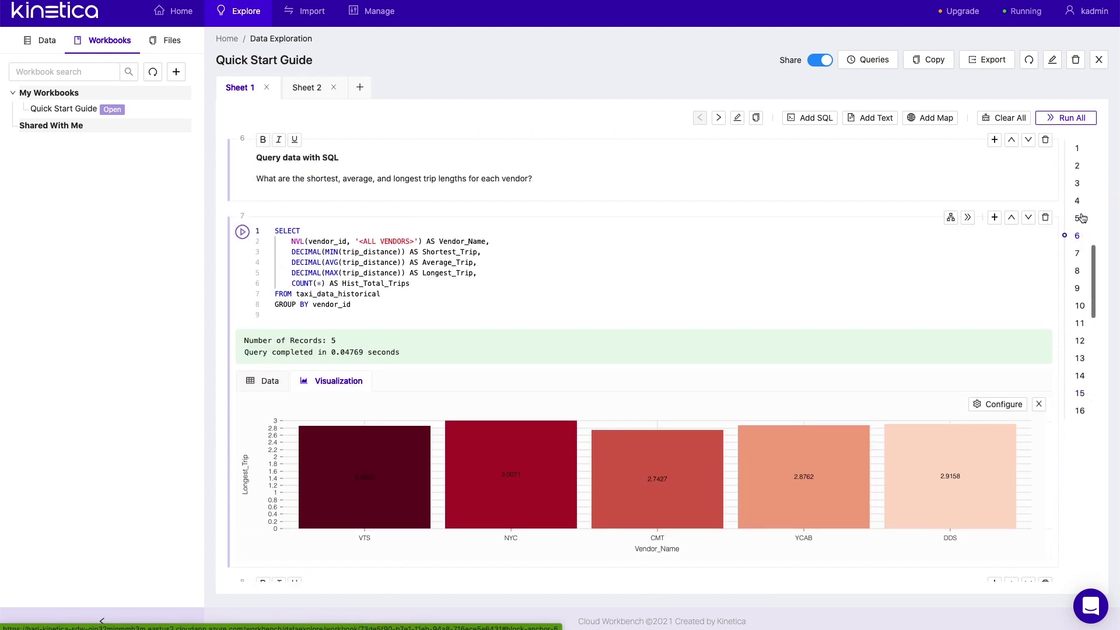
pyautogui.click(1077, 203)
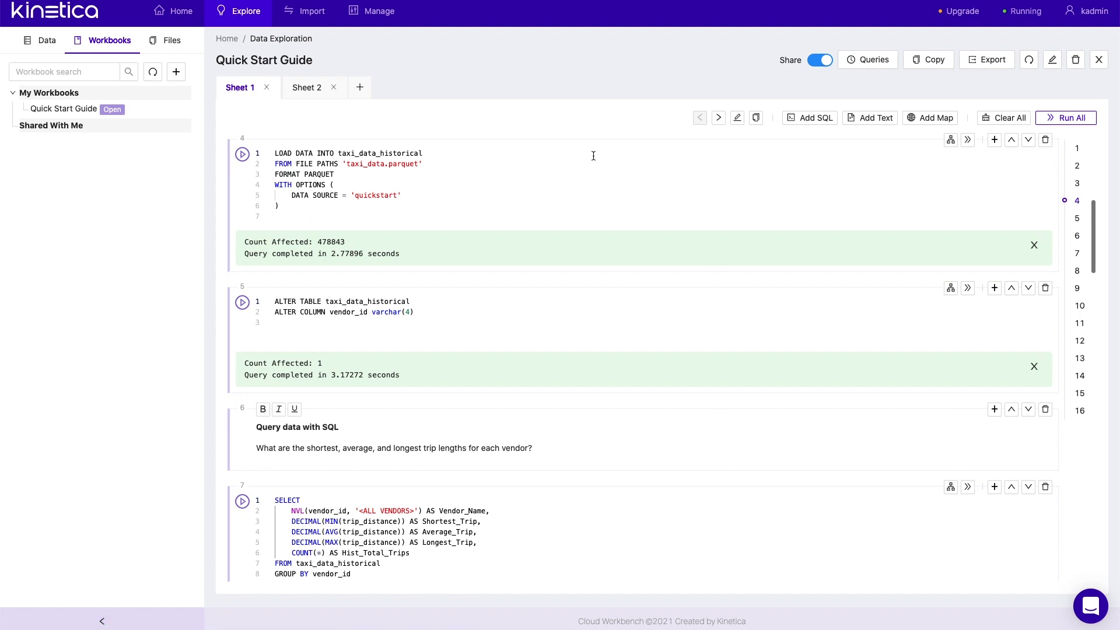
pyautogui.click(1079, 149)
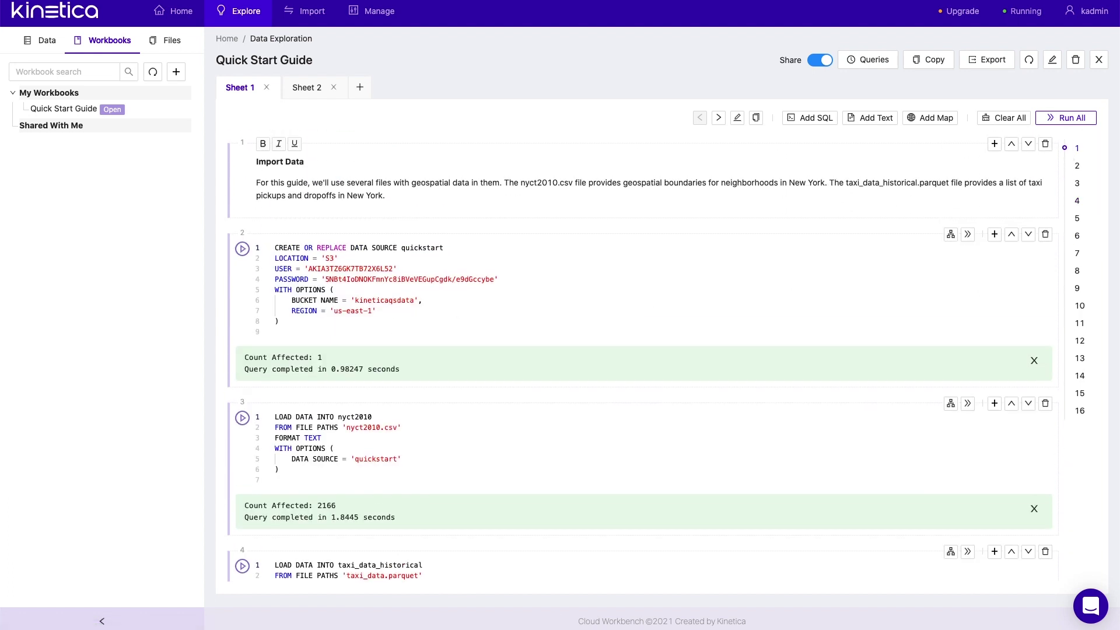
pyautogui.click(1100, 61)
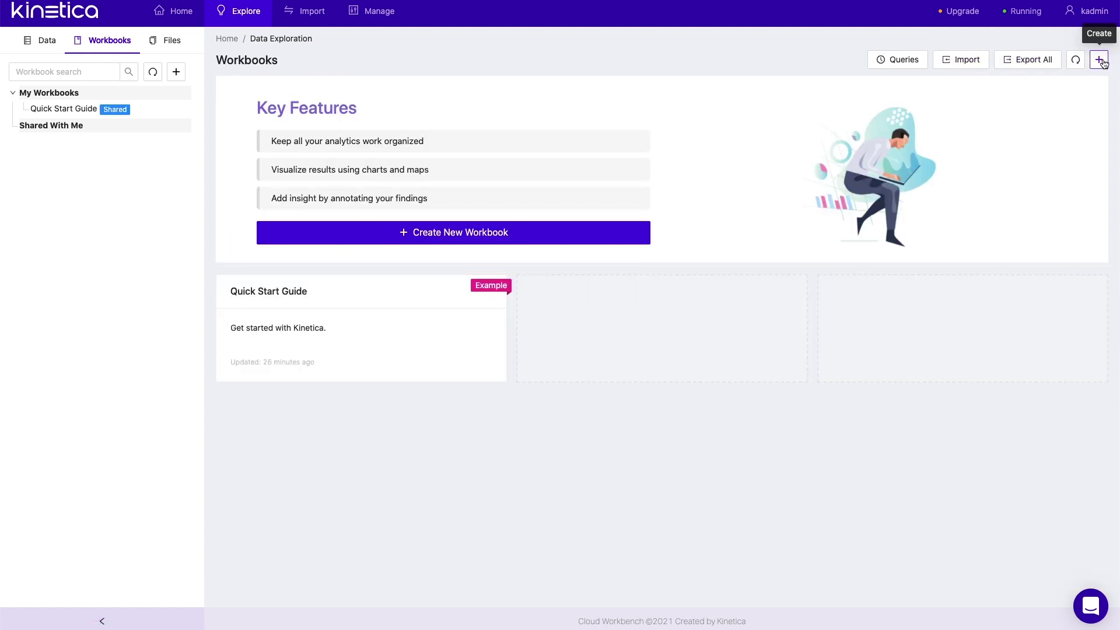
# - Create a new folder named demo in the Kinetica file storage
pyautogui.click(171, 53)
pyautogui.click(175, 71)
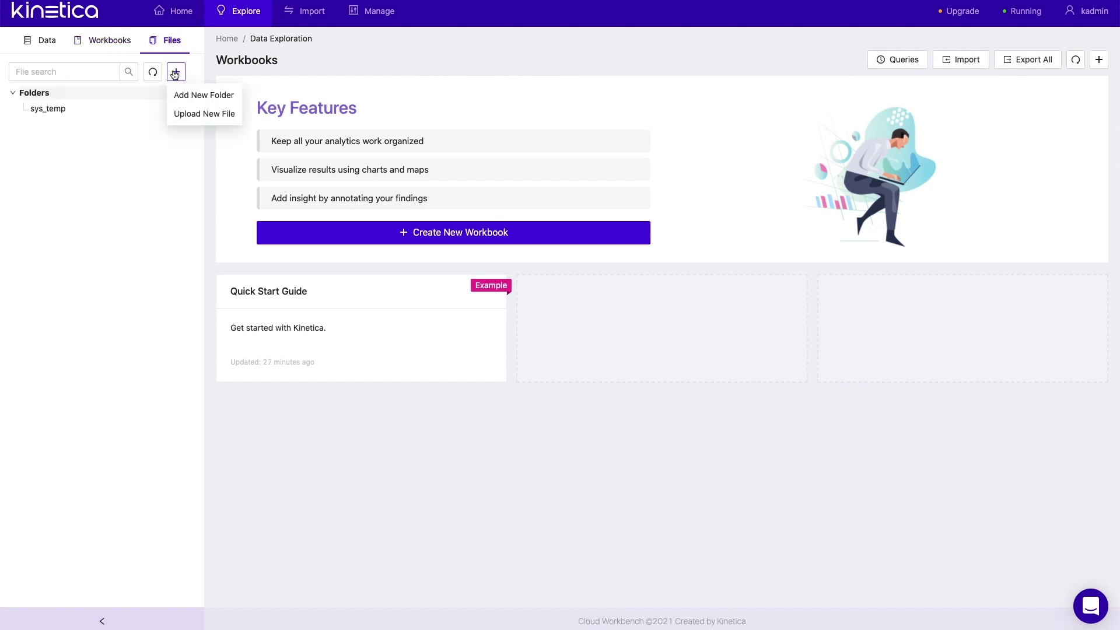
pyautogui.click(188, 96)
pyautogui.click(446, 310)
pyautogui.write('demo')
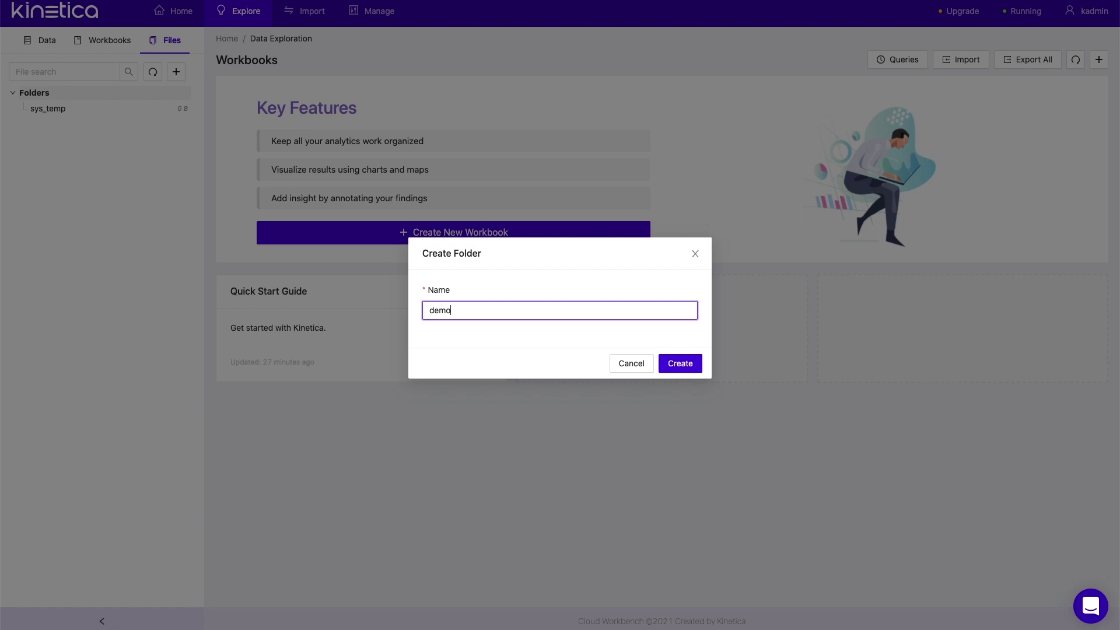
pyautogui.press('Return')
# - Upload taxi_trip_data.csv and taxi_zone.csv into the demo folder
pyautogui.rightClick(51, 112)
pyautogui.click(80, 124)
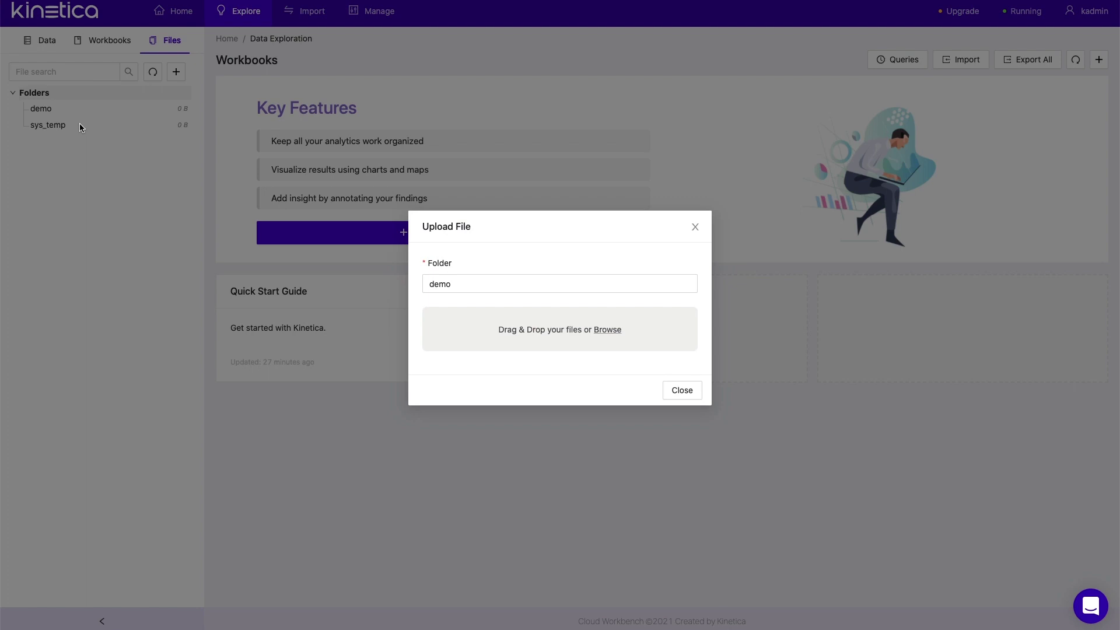
pyautogui.click(824, 64)
pyautogui.keyDown('shift'); pyautogui.click(822, 74); pyautogui.keyUp('shift')
pyautogui.moveTo(822, 74); pyautogui.dragTo(573, 330)
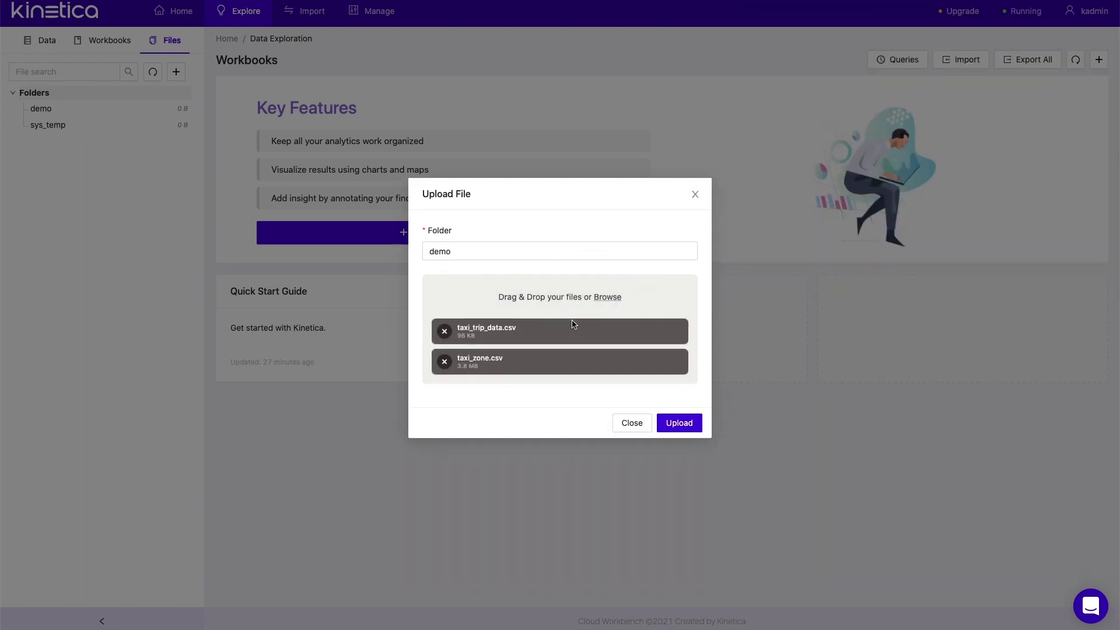
pyautogui.click(685, 425)
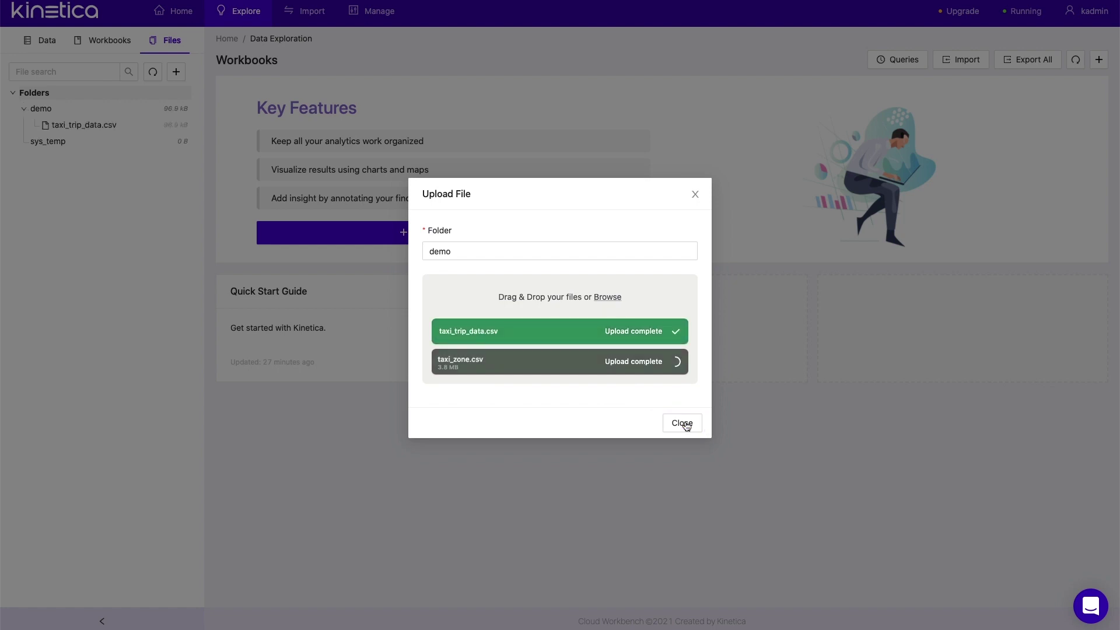
pyautogui.click(683, 424)
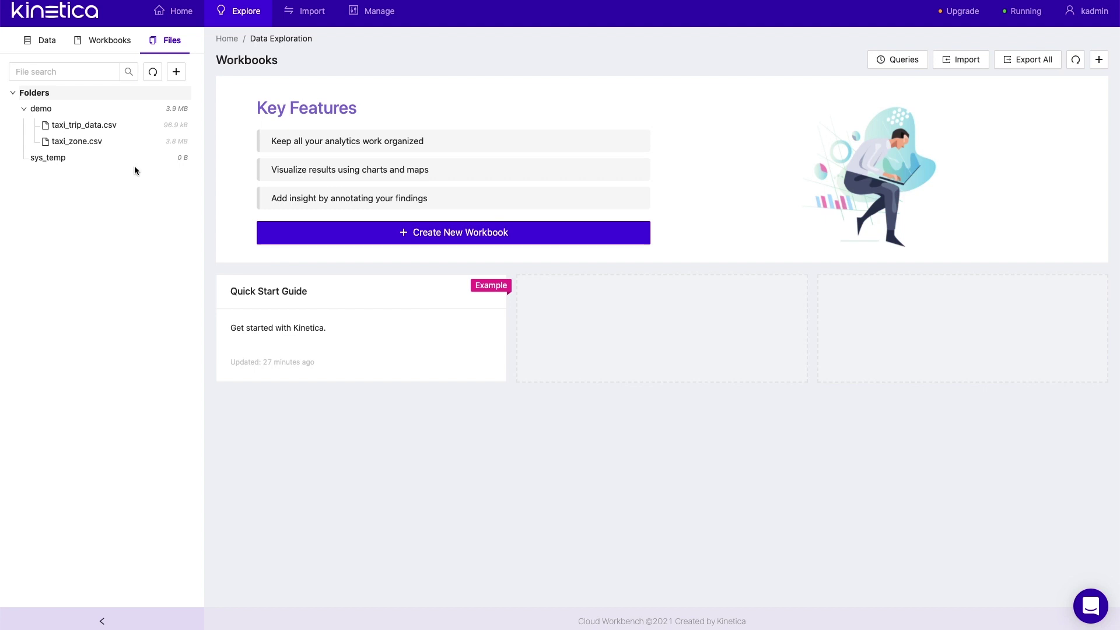
# - Start importing taxi_zone.csv from the demo folder with the default CSV source options and test_schema as the destination schema
pyautogui.rightClick(88, 142)
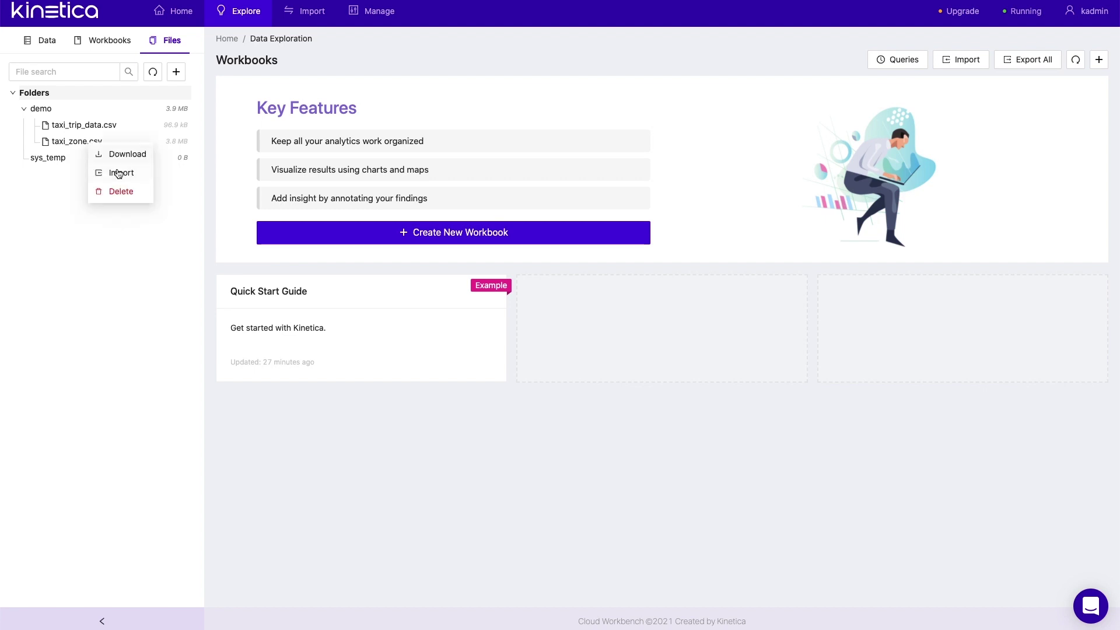
pyautogui.click(119, 174)
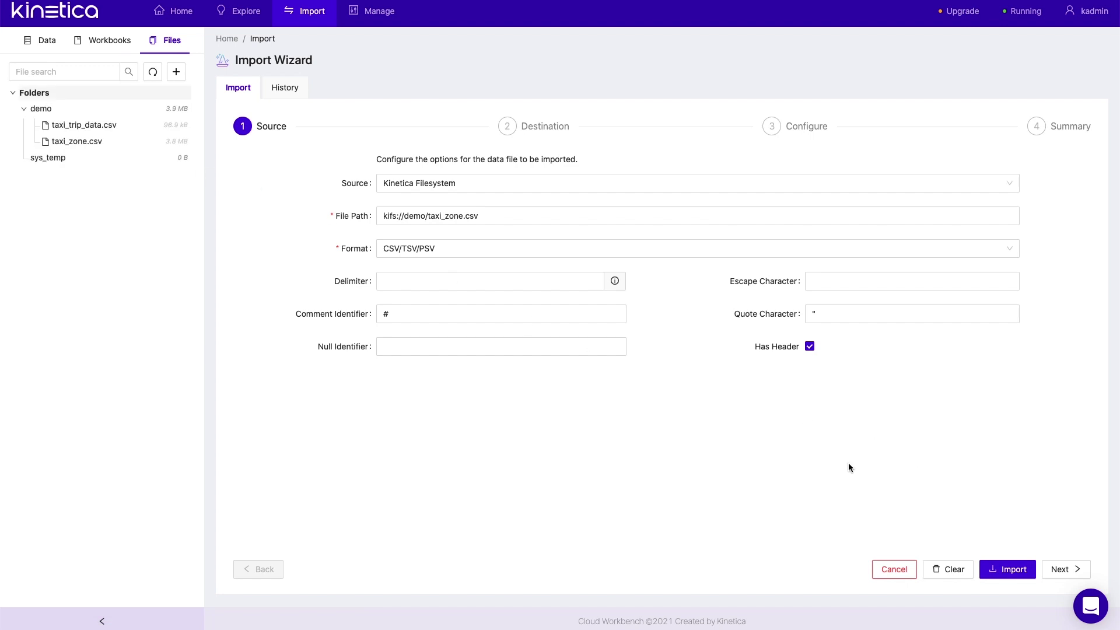
pyautogui.click(1044, 569)
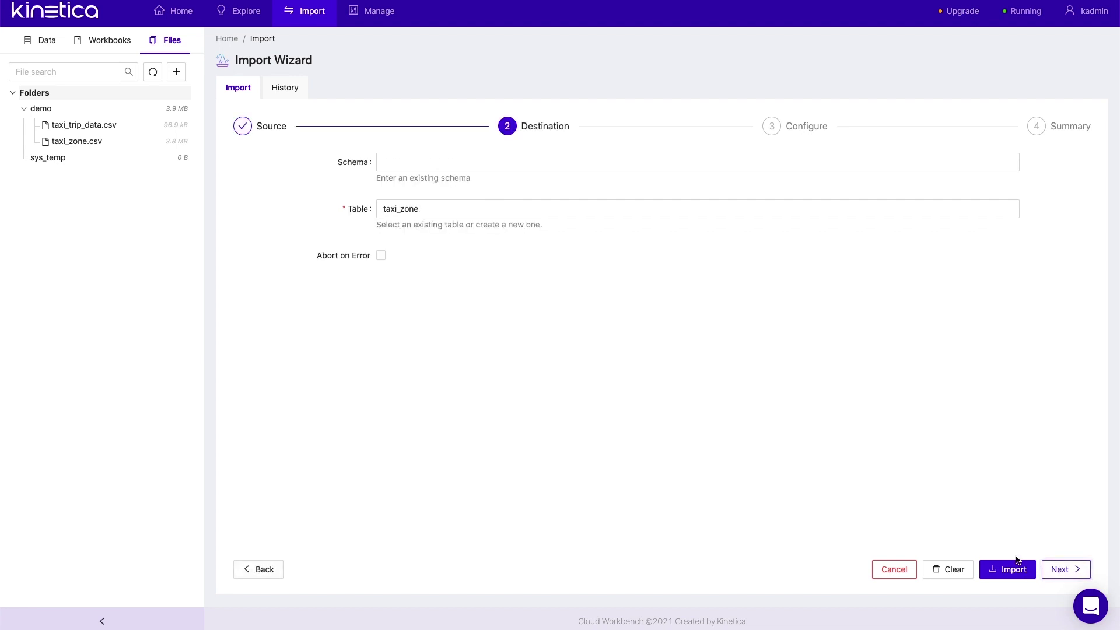
pyautogui.click(438, 162)
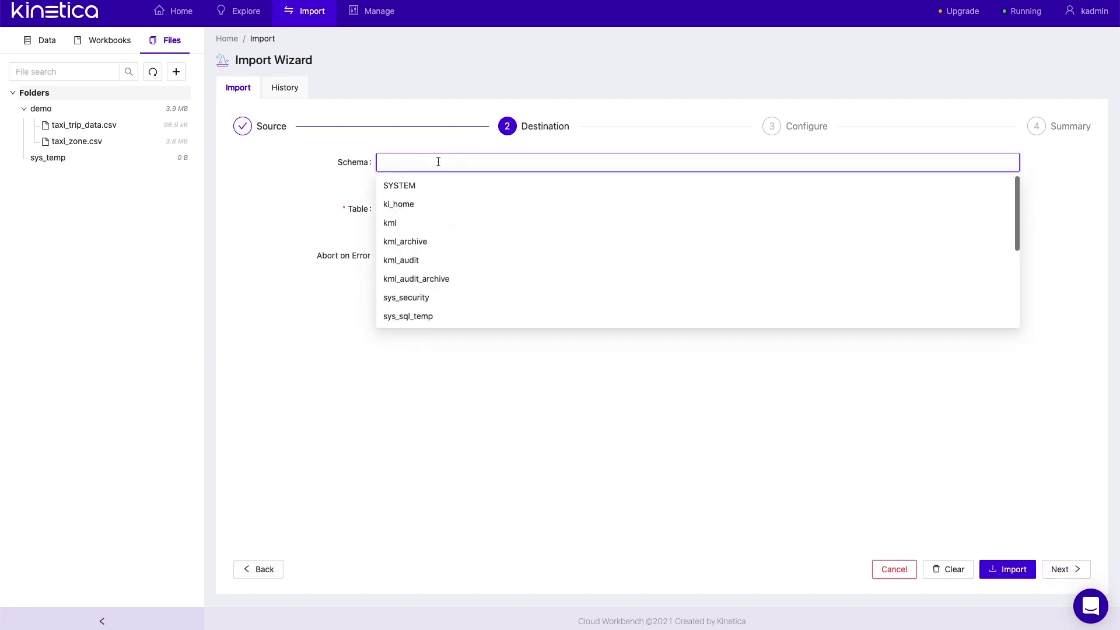
pyautogui.scroll(-2, 457, 235)
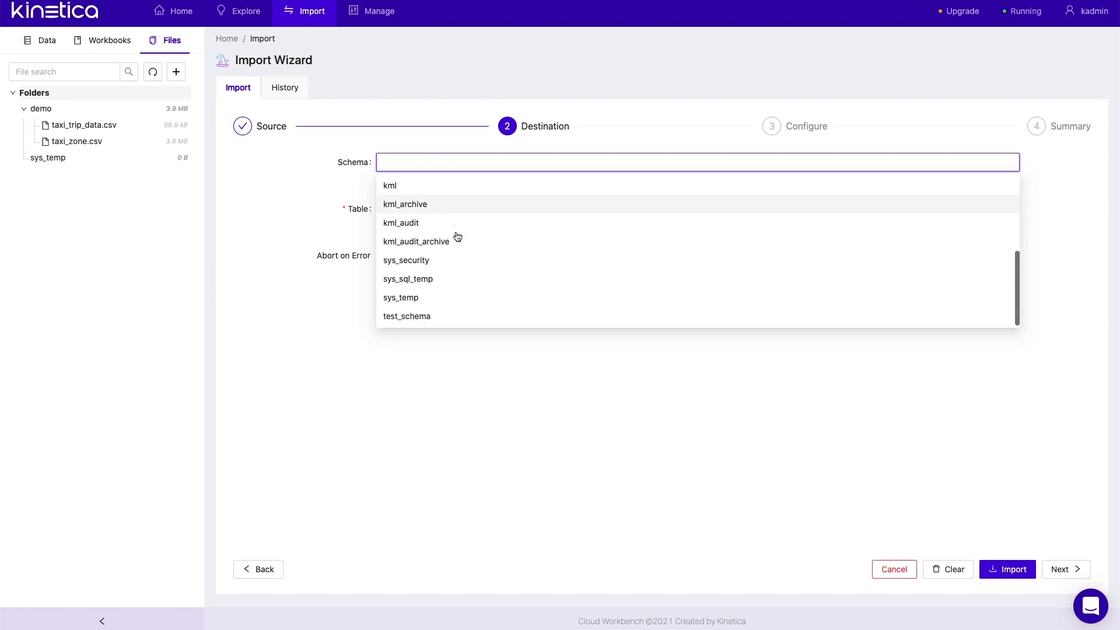
pyautogui.click(450, 318)
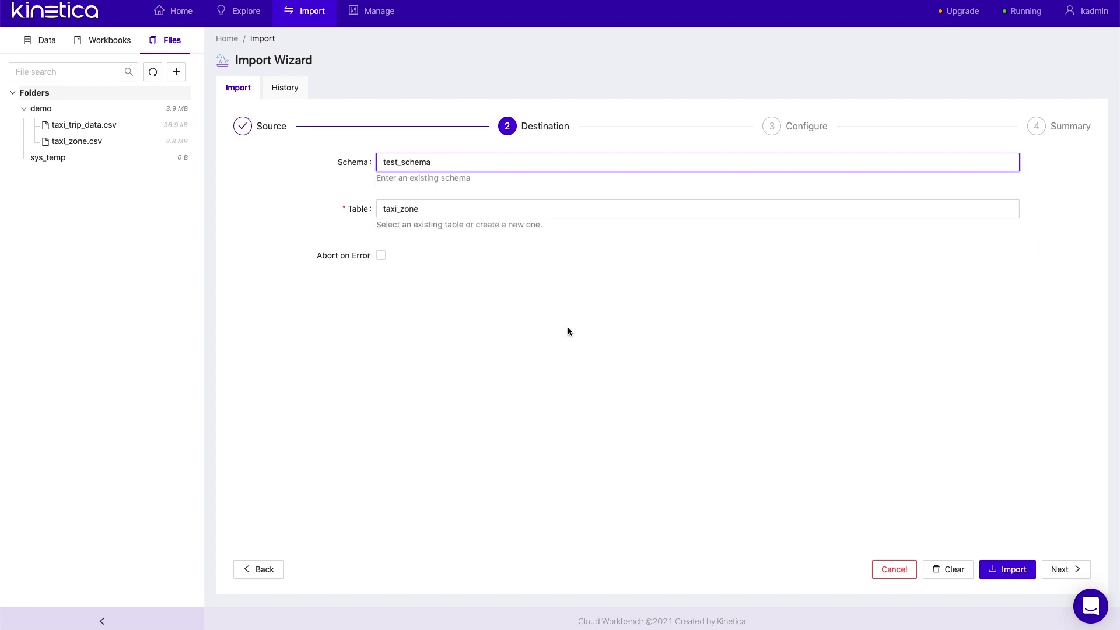
# - Leave the column definitions blank to be inferred, run the taxi_zone import and stay in the wizard
pyautogui.click(1077, 575)
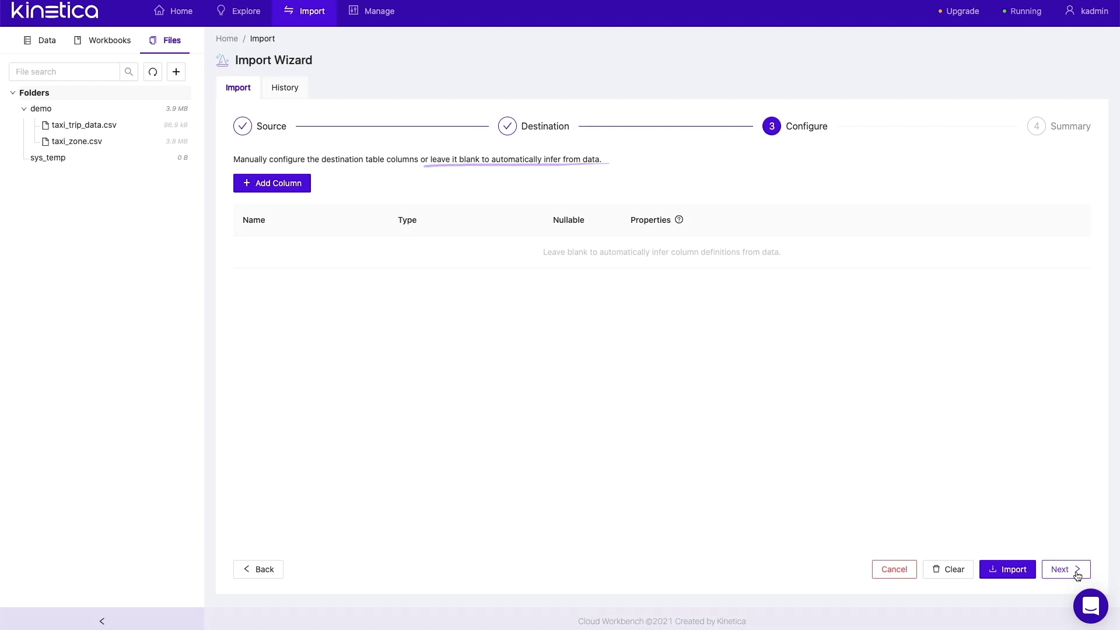
pyautogui.click(1077, 574)
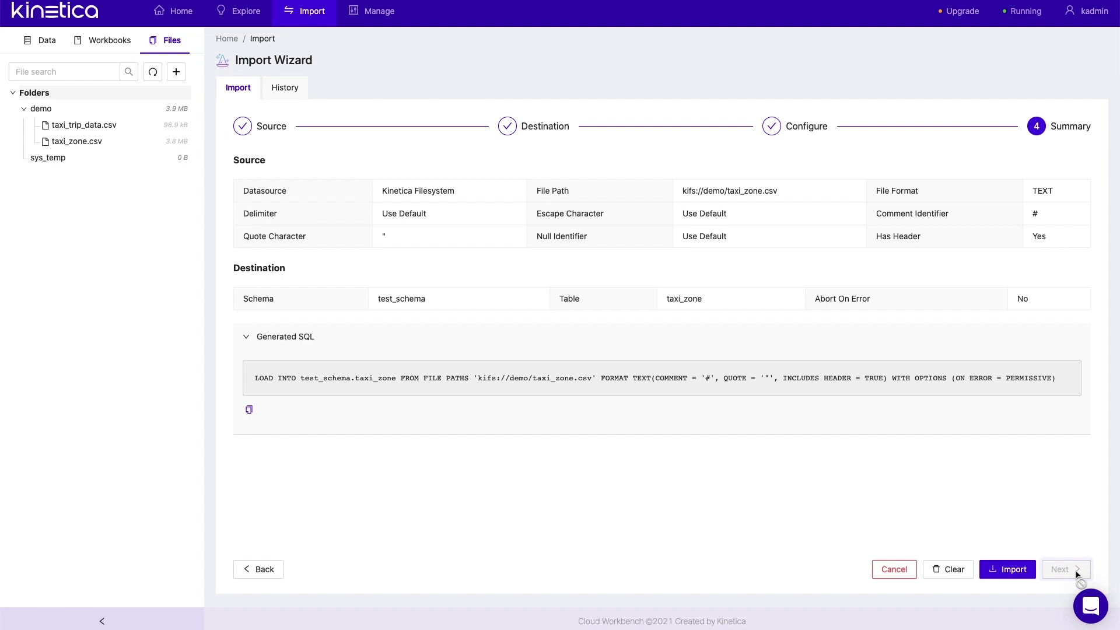
pyautogui.click(1013, 570)
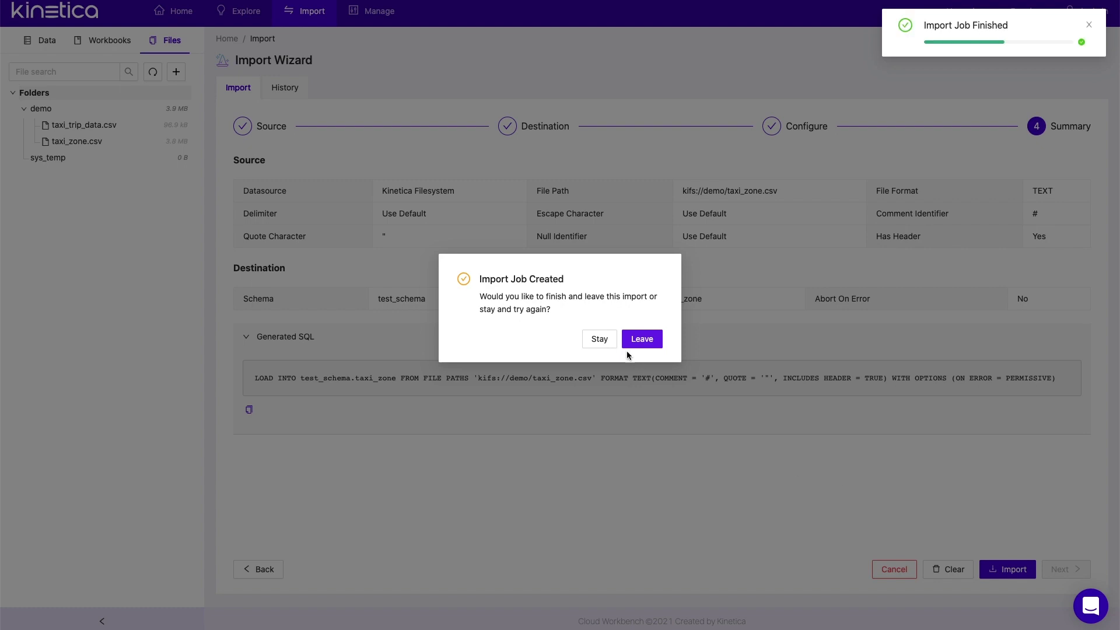
pyautogui.click(601, 340)
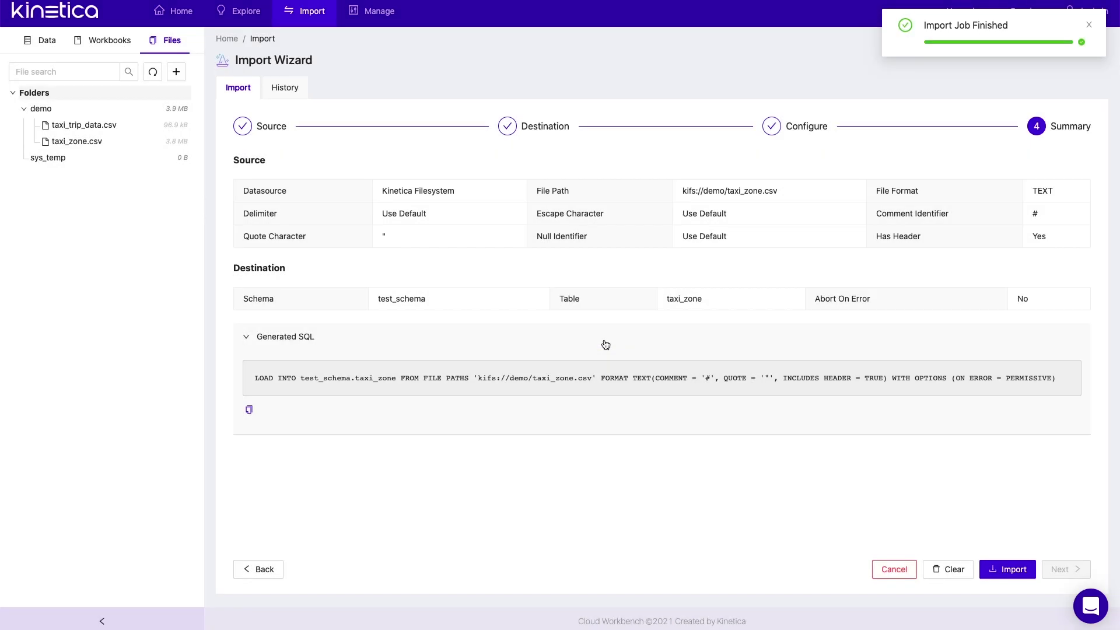
pyautogui.click(1089, 26)
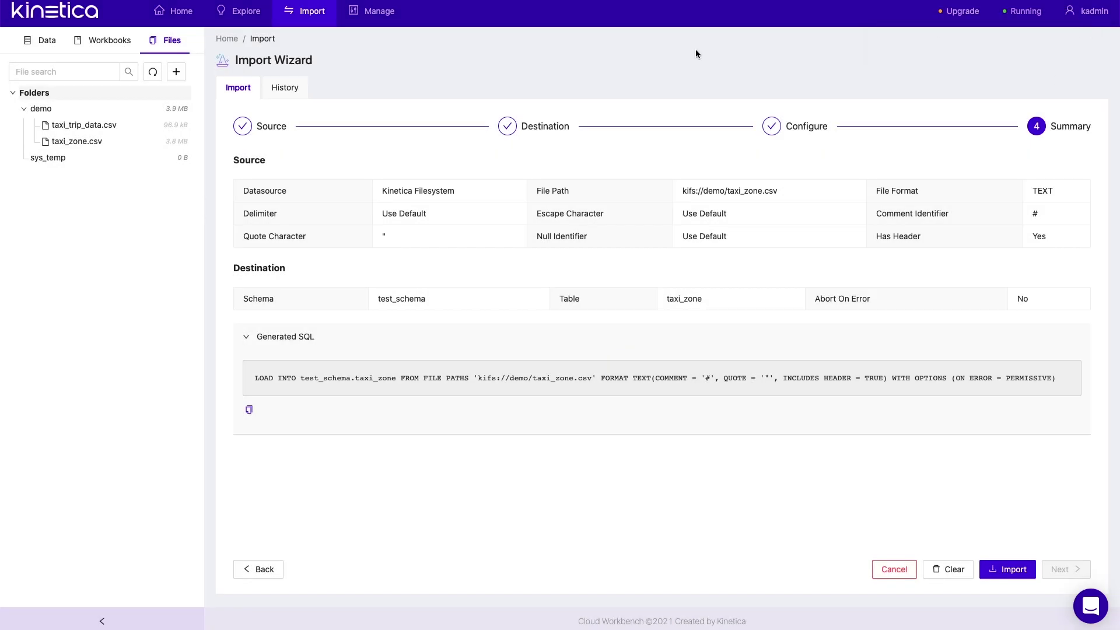
# - Open a WMS preview of the taxi_zone table in test_schema, rendered as a heatmap of the geom column
pyautogui.click(49, 42)
pyautogui.rightClick(72, 322)
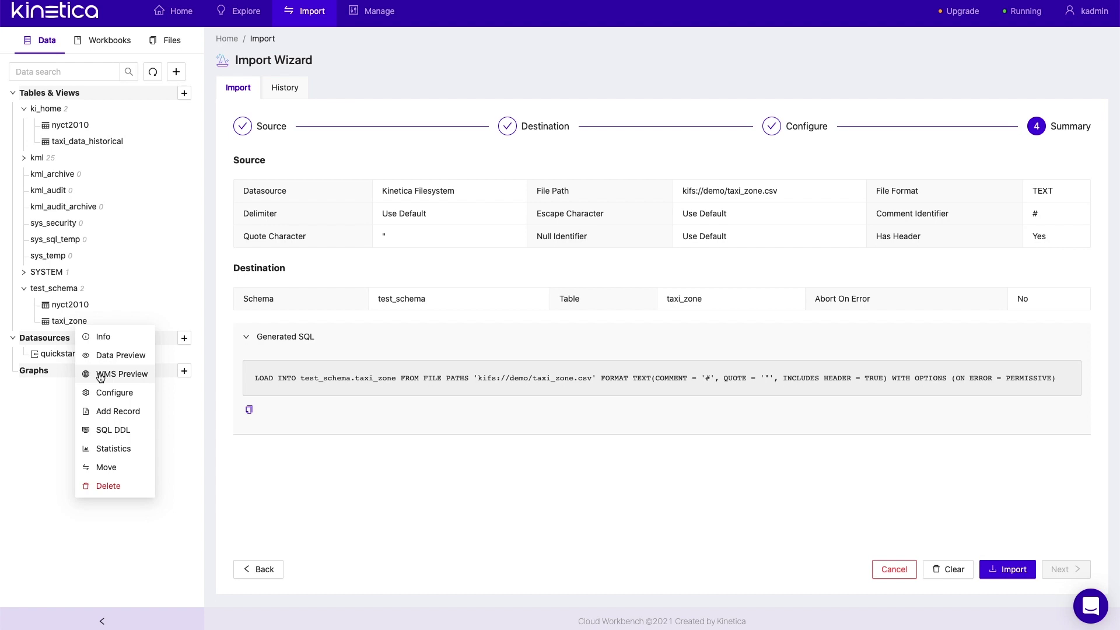
pyautogui.click(100, 375)
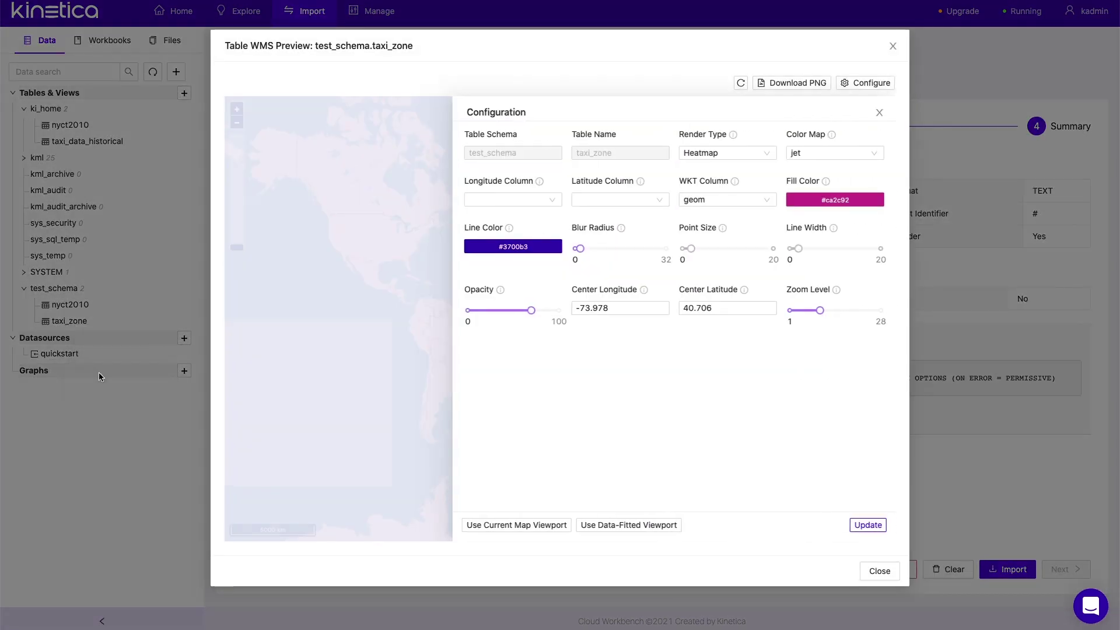
pyautogui.click(866, 525)
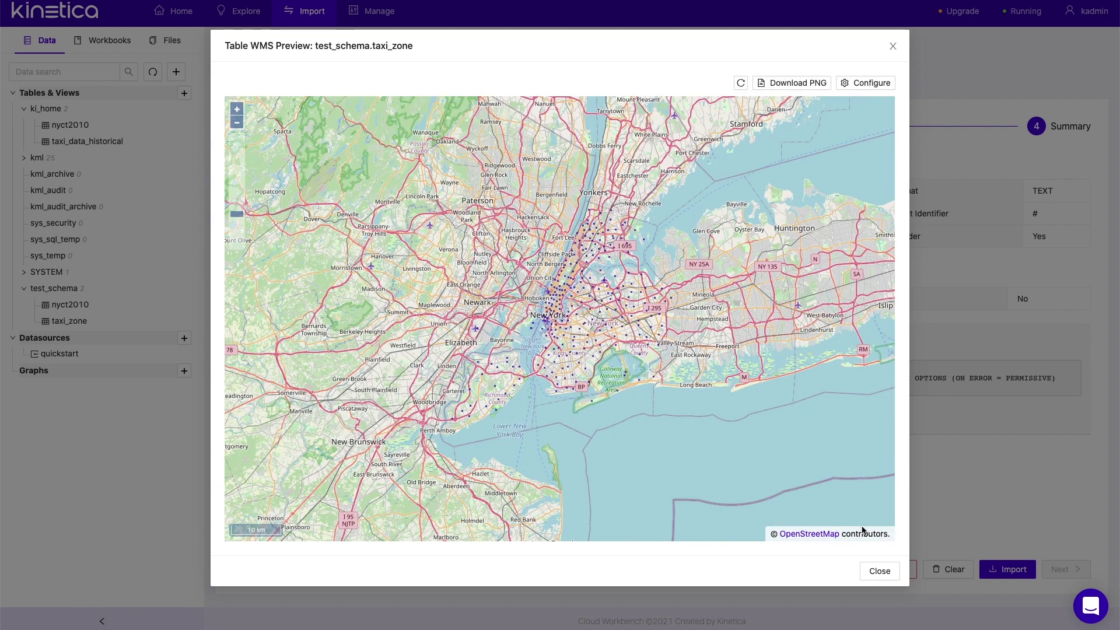
# - Change the taxi_zone map preview's render type to Raster and update the map
pyautogui.click(865, 83)
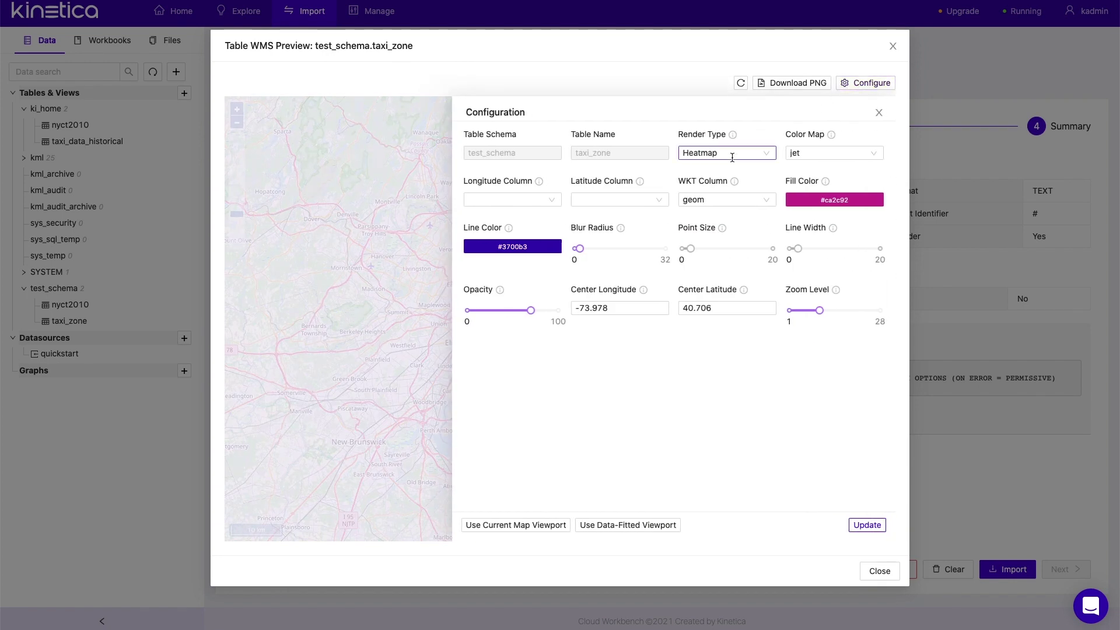
pyautogui.click(729, 154)
pyautogui.click(718, 210)
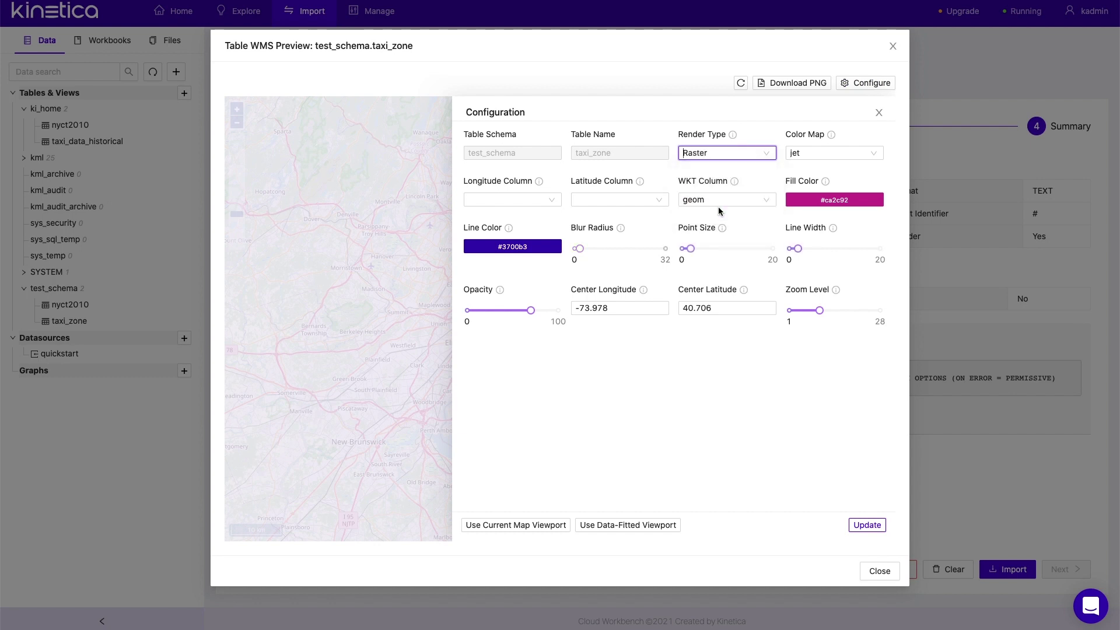
pyautogui.click(865, 524)
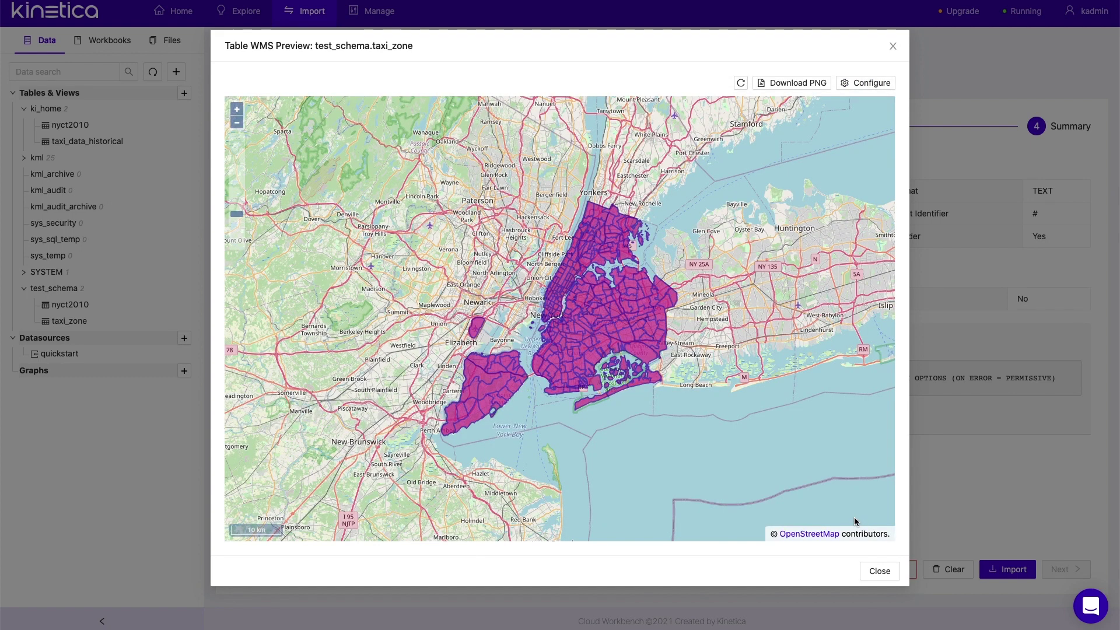
# - Download the taxi_zone map as a PNG and view the saved map.png image
pyautogui.click(760, 84)
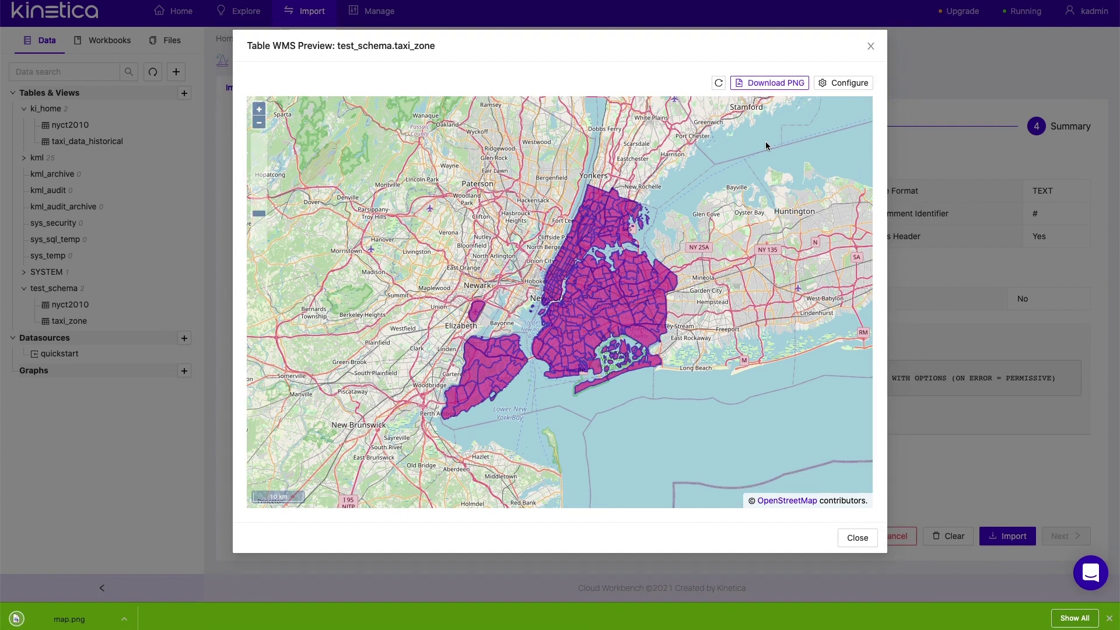
pyautogui.click(857, 538)
pyautogui.click(98, 626)
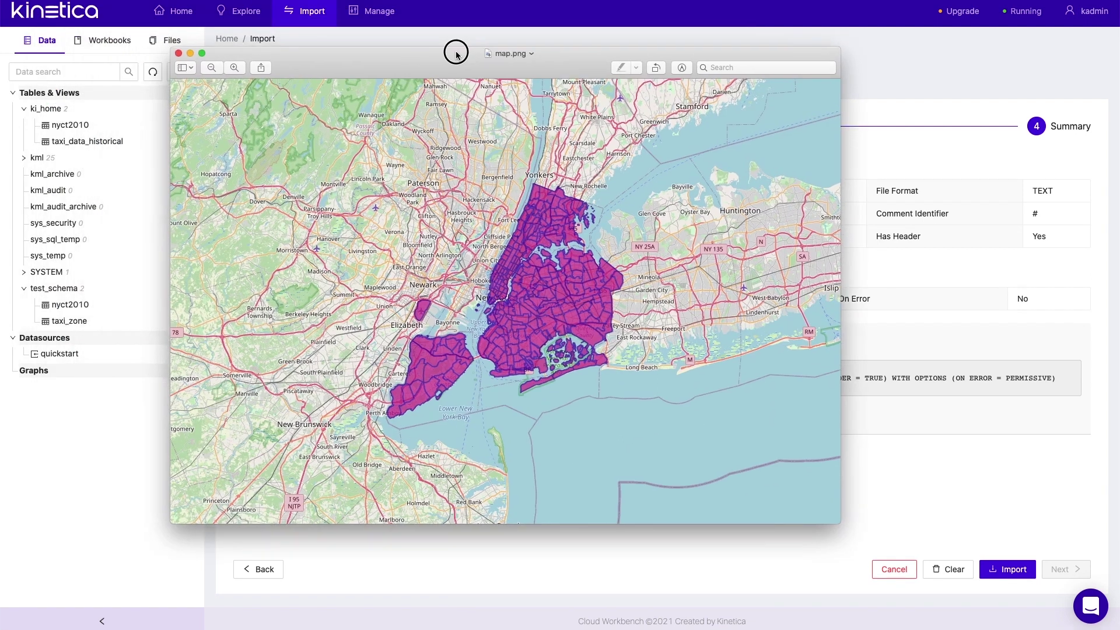
pyautogui.moveTo(455, 49); pyautogui.dragTo(478, 52)
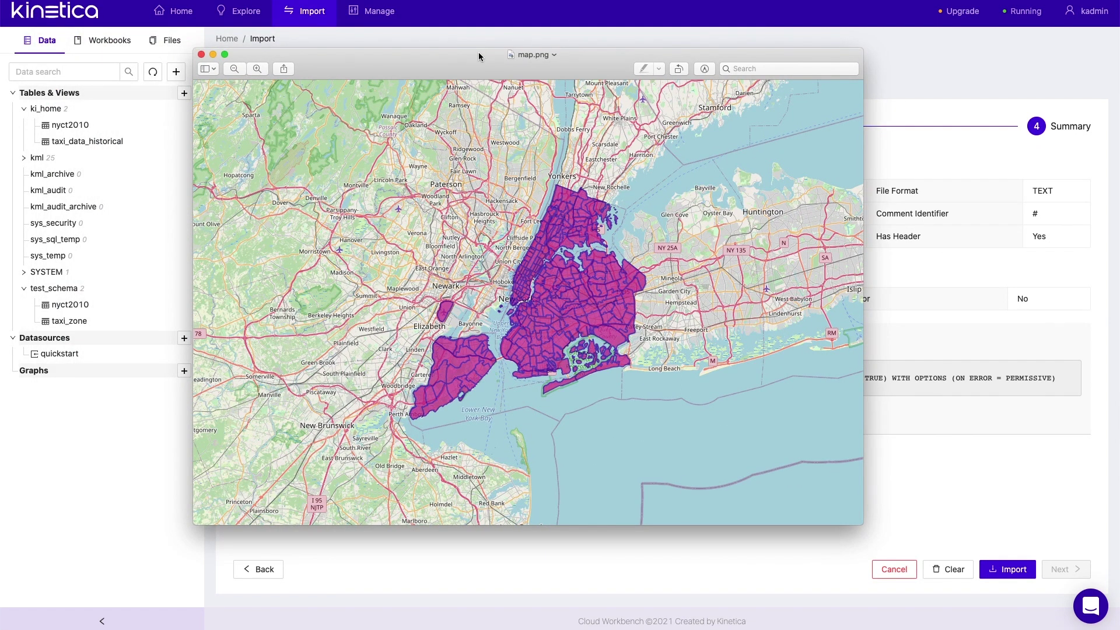
pyautogui.click(202, 54)
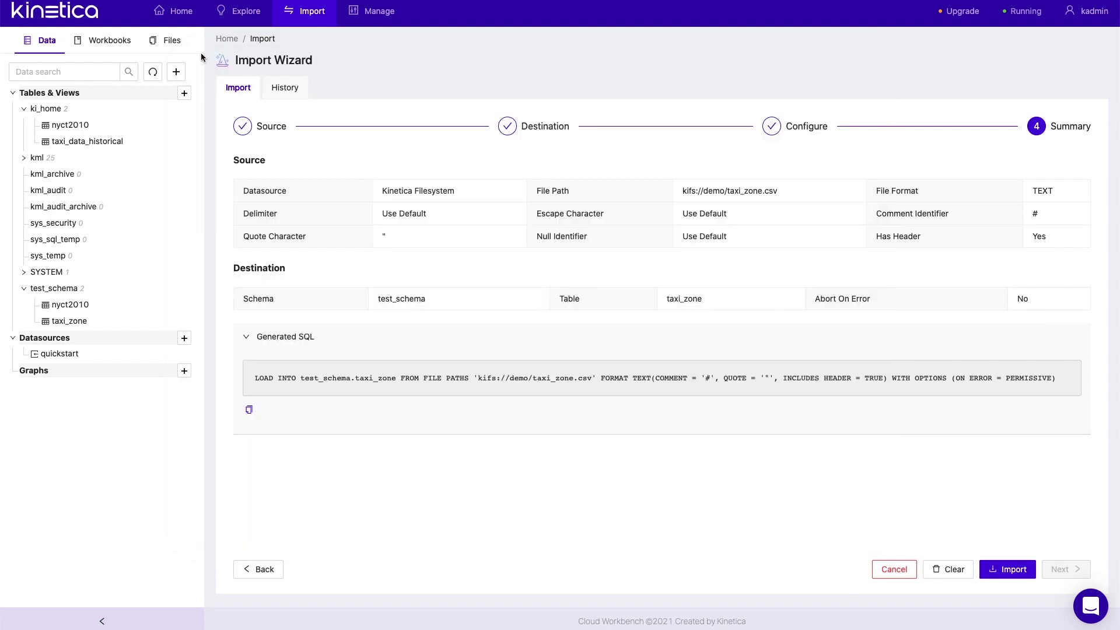
# - Show the overview of available data import sources
pyautogui.click(294, 18)
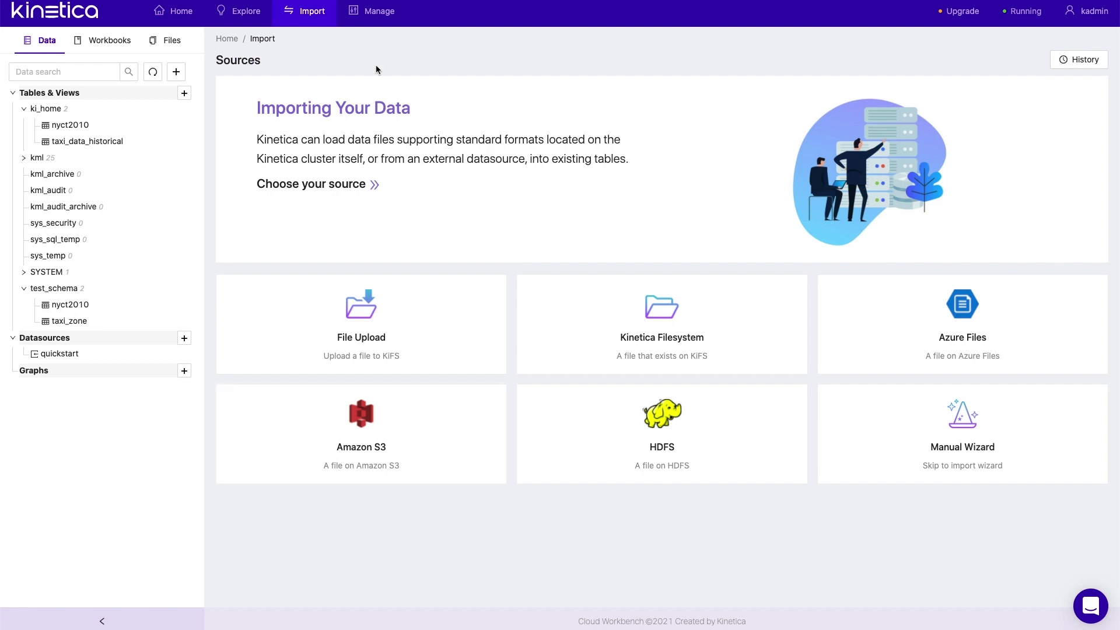
# - Review the warehouse management page, including its overview, available upgrade versions and snapshot backups
pyautogui.moveTo(373, 14)
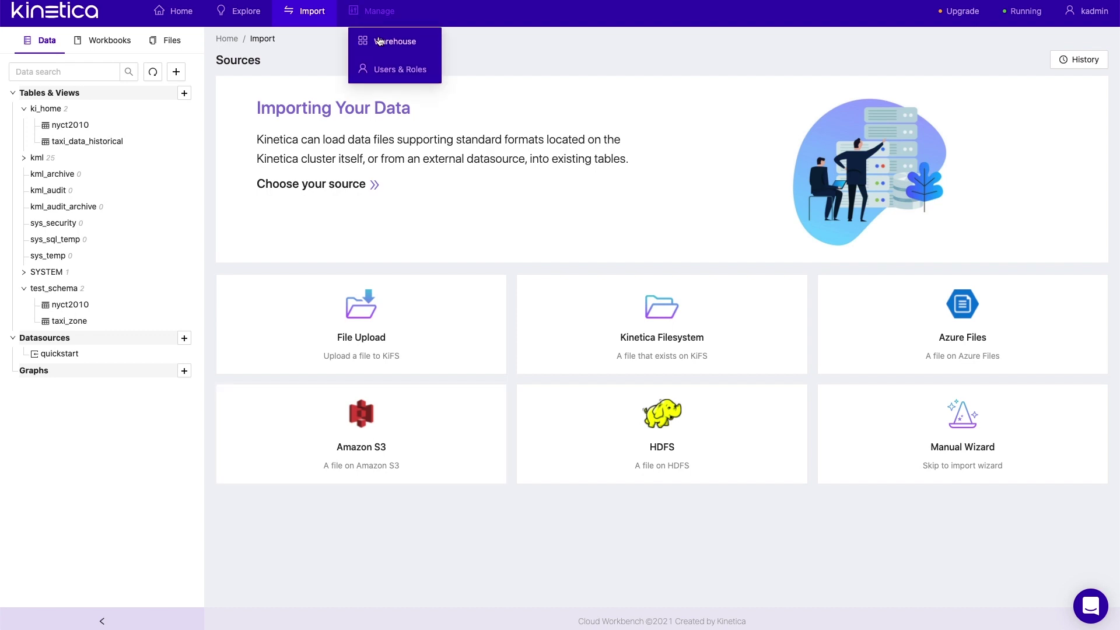
pyautogui.click(376, 40)
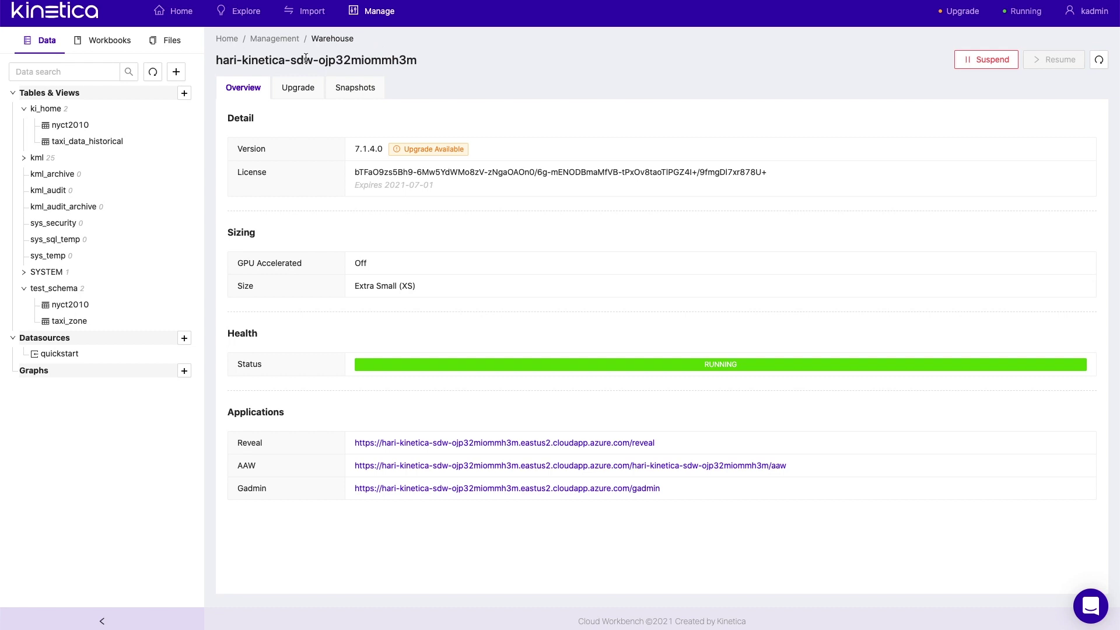
pyautogui.click(300, 92)
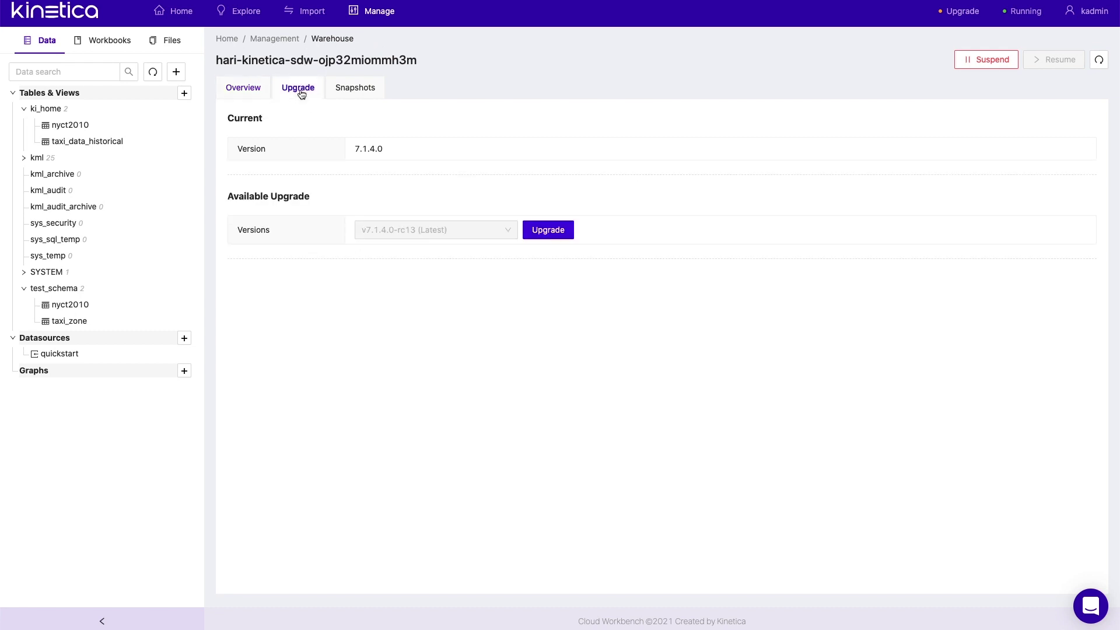
pyautogui.click(339, 97)
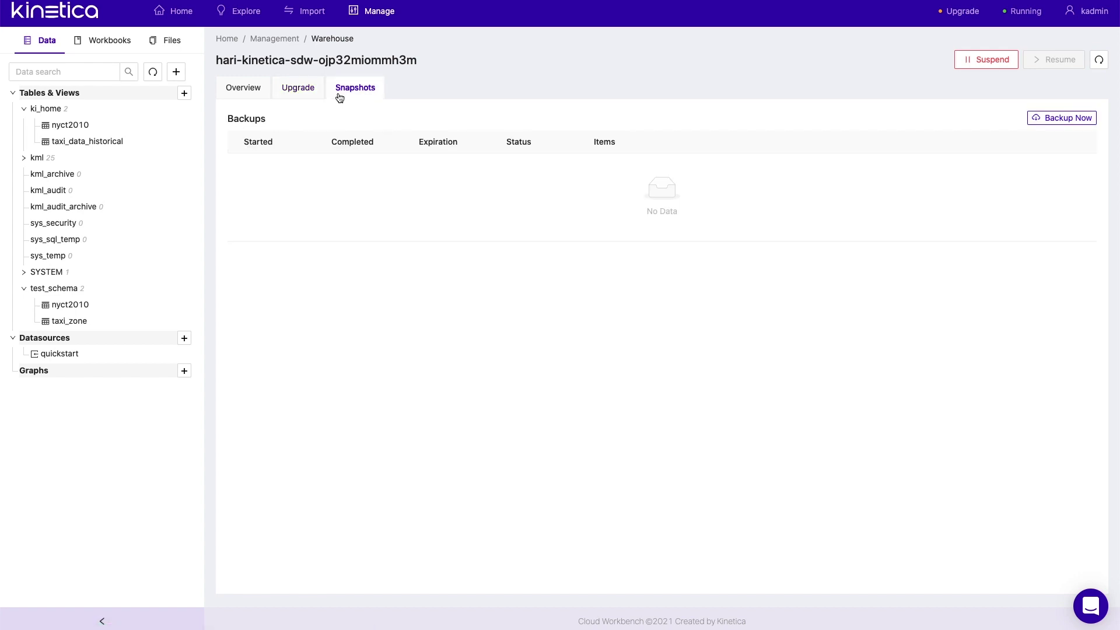
# - View the user list in the Users & Roles management page and return to the Workbench home page
pyautogui.moveTo(374, 12)
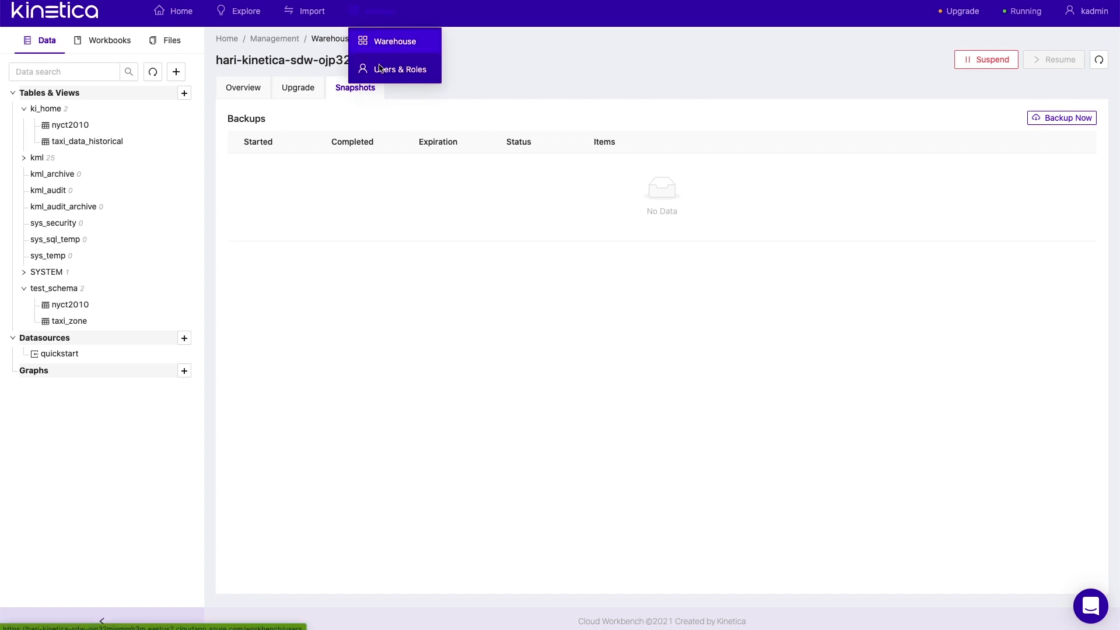
pyautogui.click(379, 69)
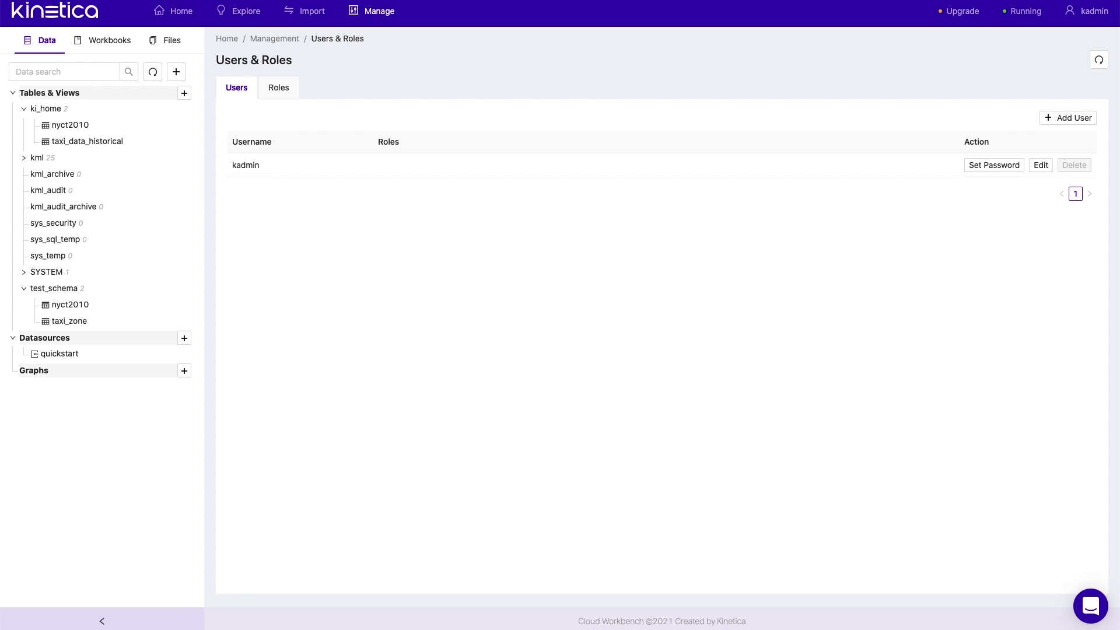
pyautogui.click(168, 12)
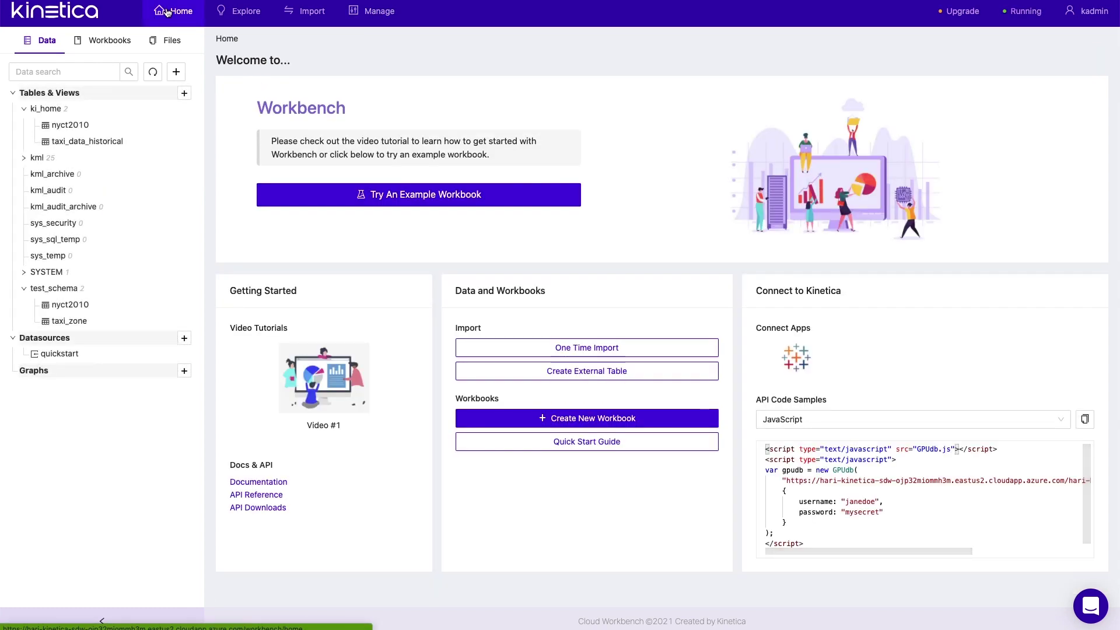